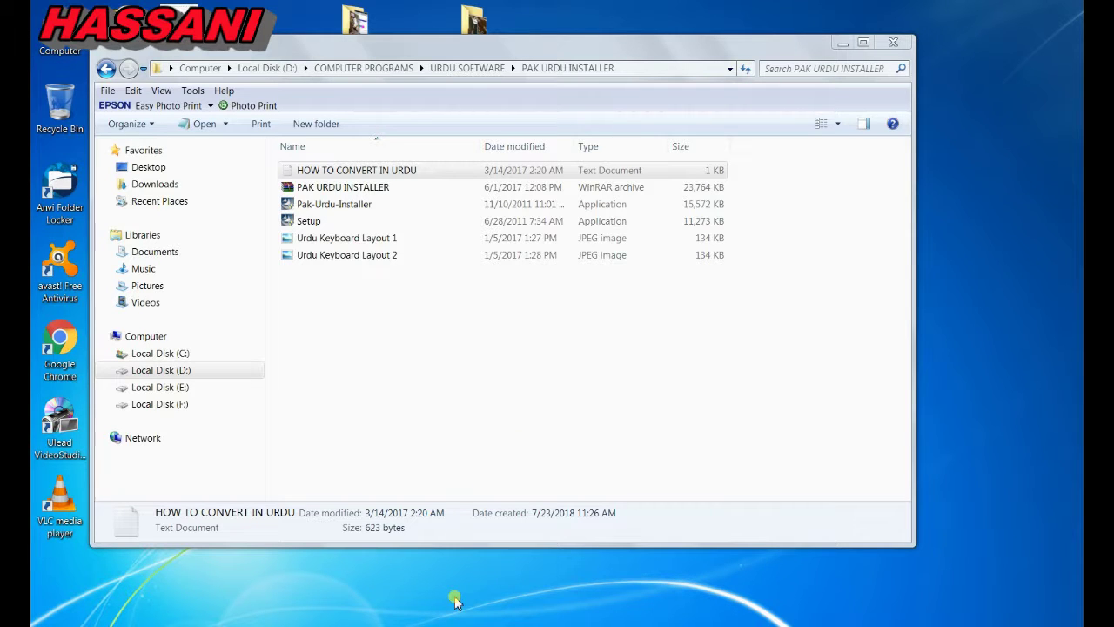
- Open the HOW TO CONVERT IN URDU instructions, reposition, close them, and lower the folder window
double_click(357, 171)
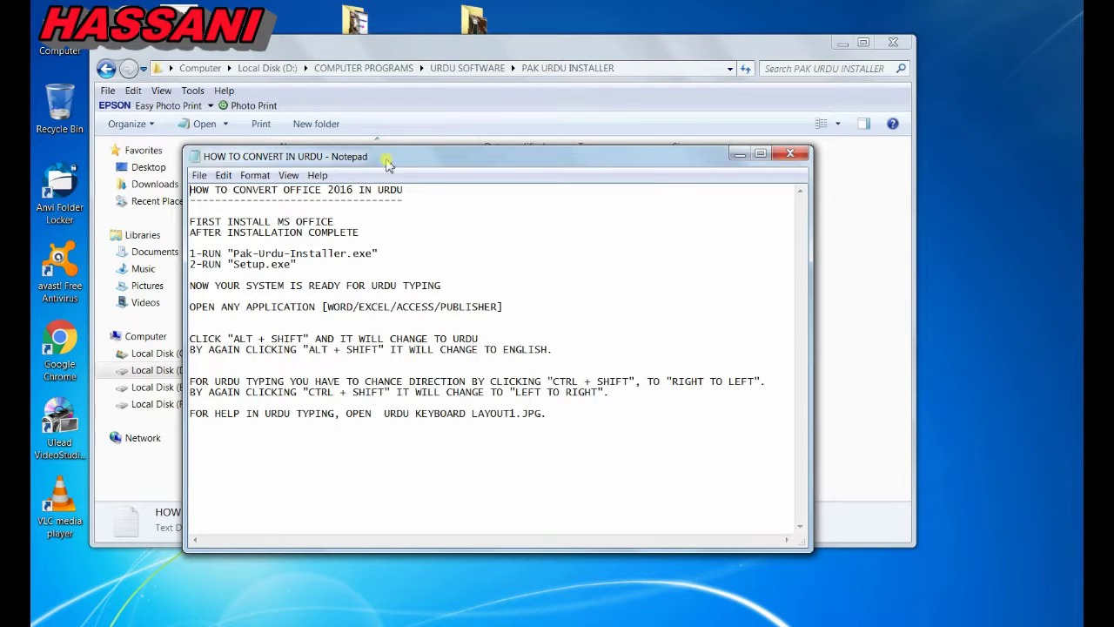
left_click_drag(389, 164, 356, 94)
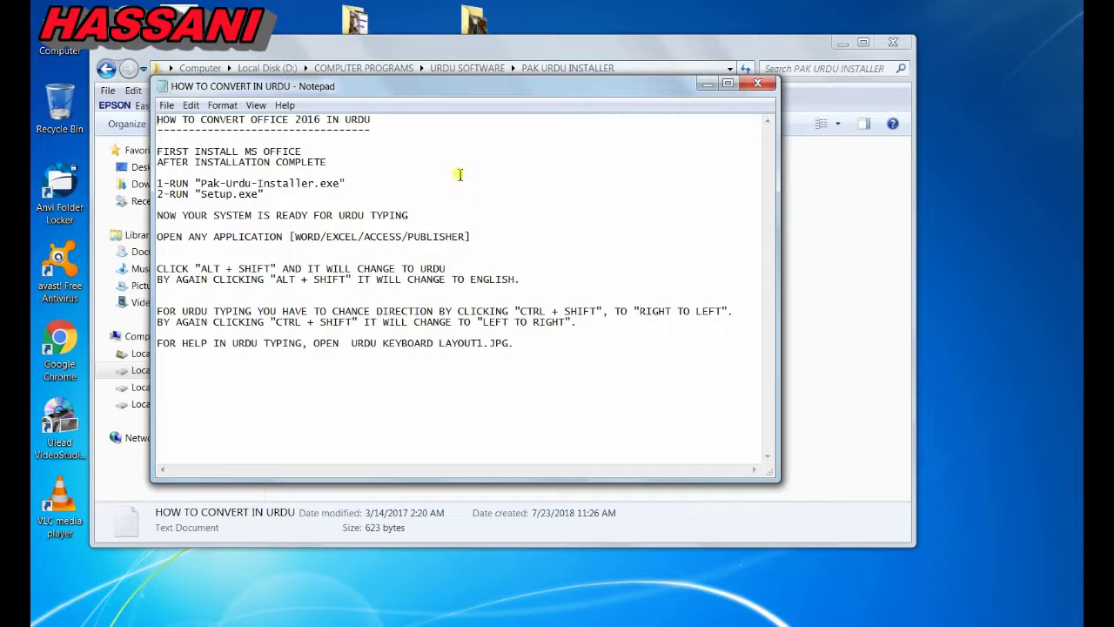
mouse_move(470, 90)
left_mouse_down()
mouse_move(480, 203)
mouse_move(441, 151)
mouse_move(493, 104)
mouse_move(477, 60)
mouse_move(478, 120)
left_mouse_up()
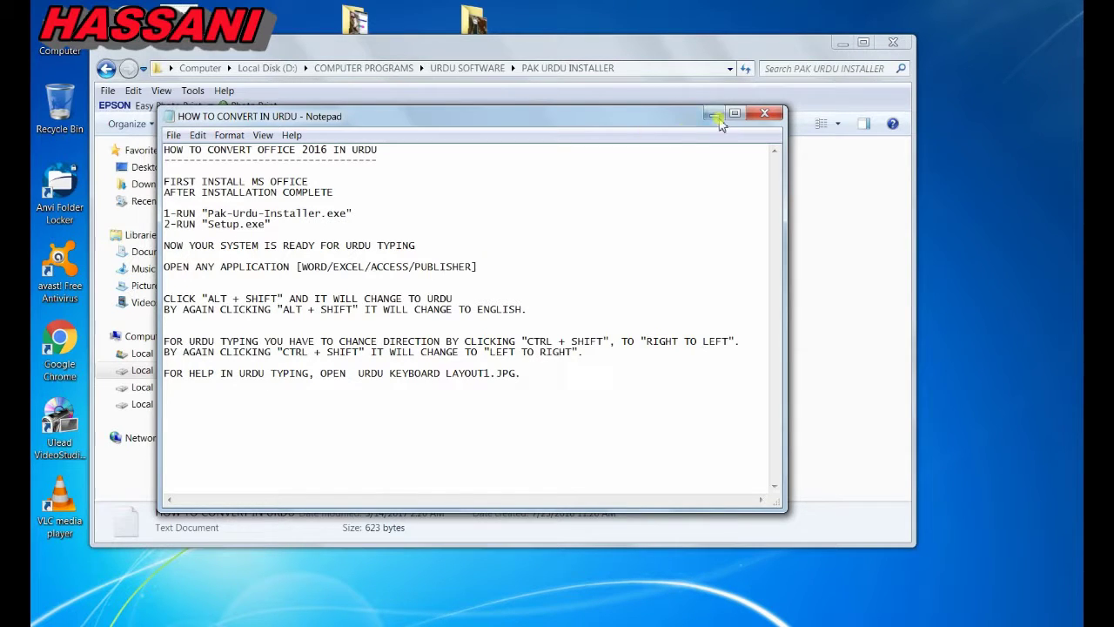
left_click(771, 116)
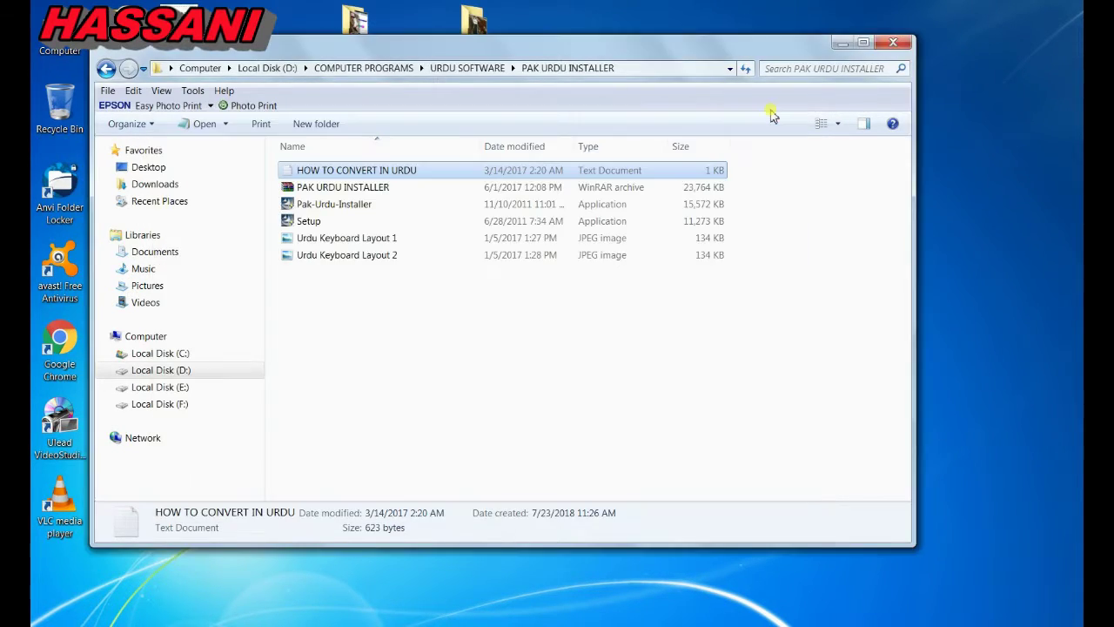
mouse_move(577, 47)
left_mouse_down()
mouse_move(554, 172)
mouse_move(585, 80)
left_mouse_up()
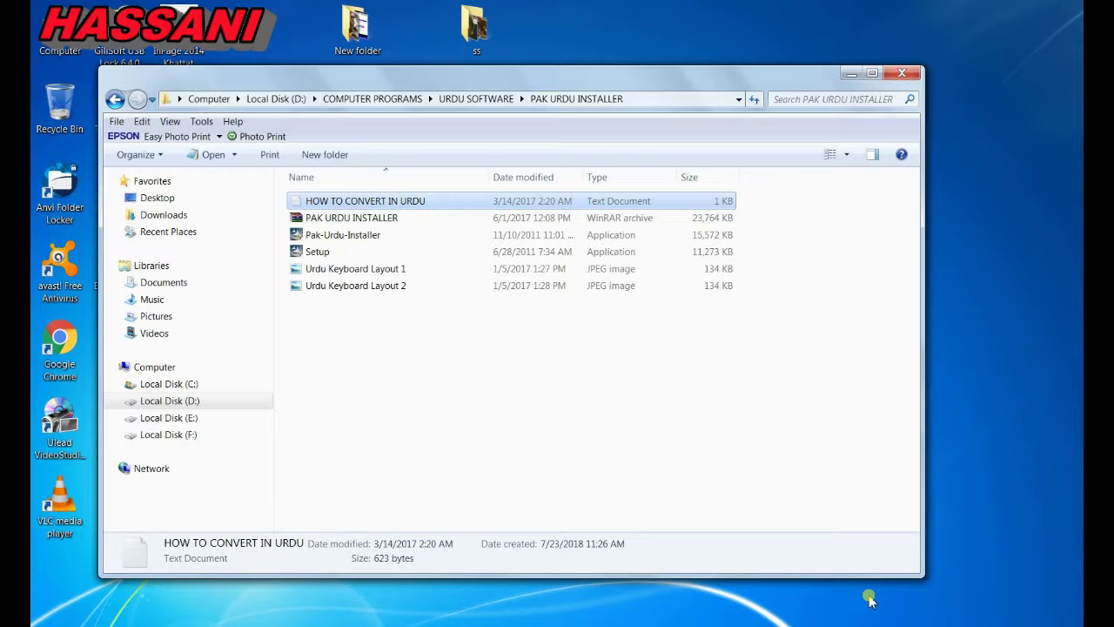
- Refresh the desktop several times, then minimize the PAK URDU INSTALLER folder window
right_click(957, 174)
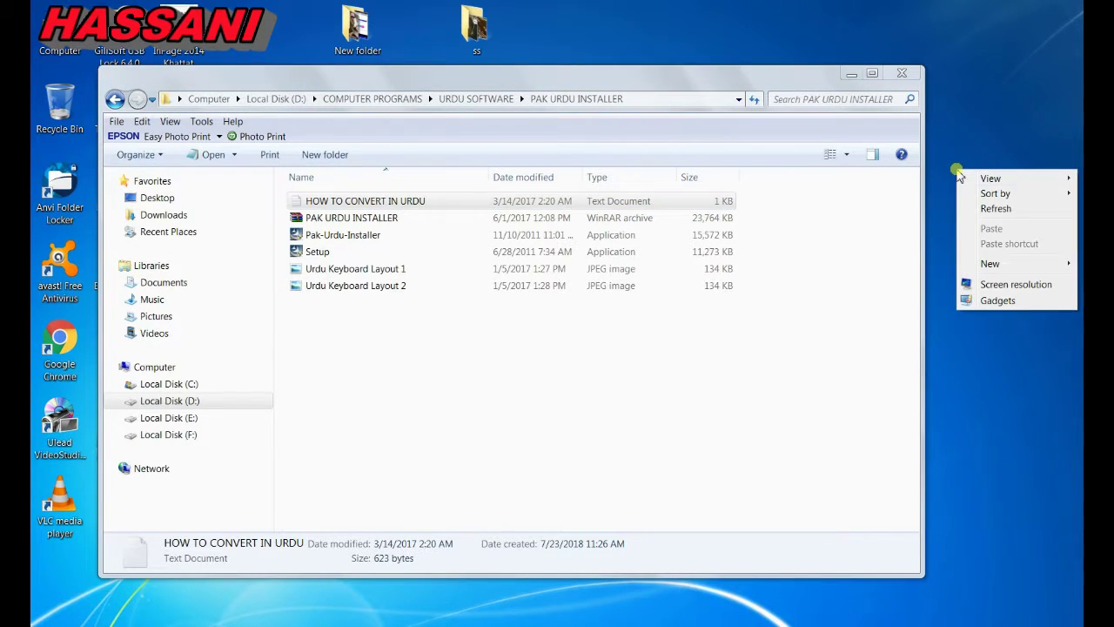
left_click(993, 208)
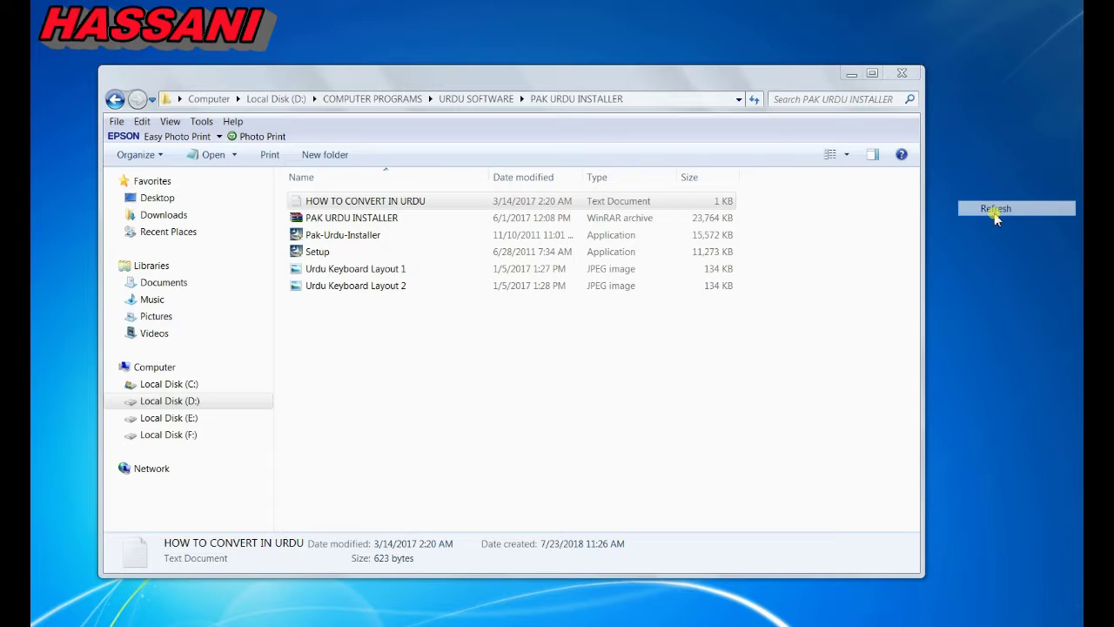
right_click(666, 8)
left_click(710, 47)
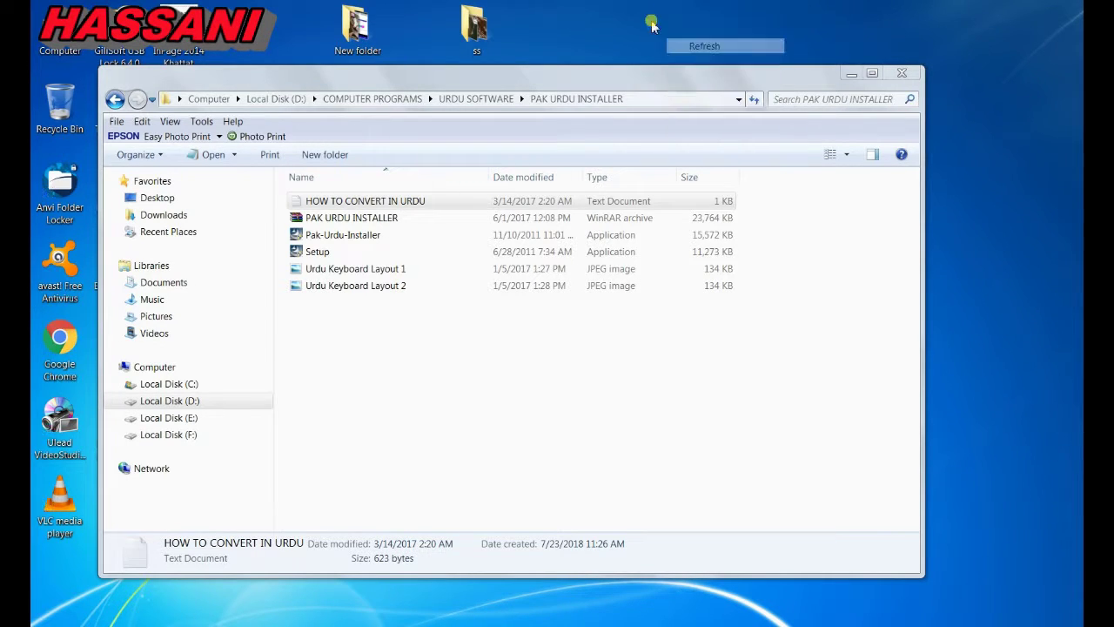
right_click(593, 25)
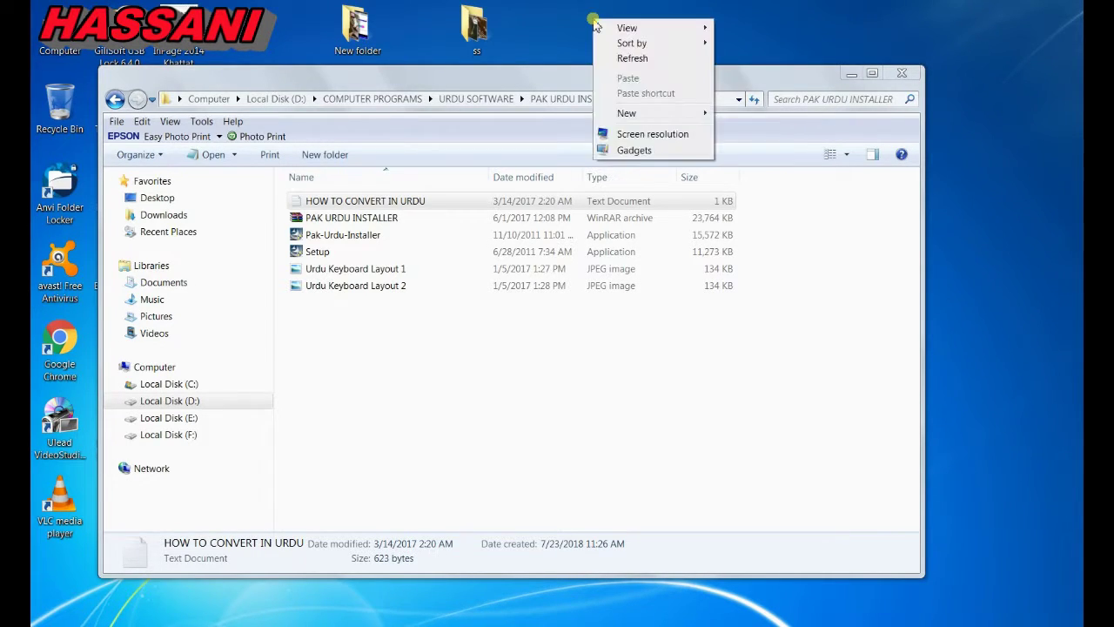
left_click(632, 60)
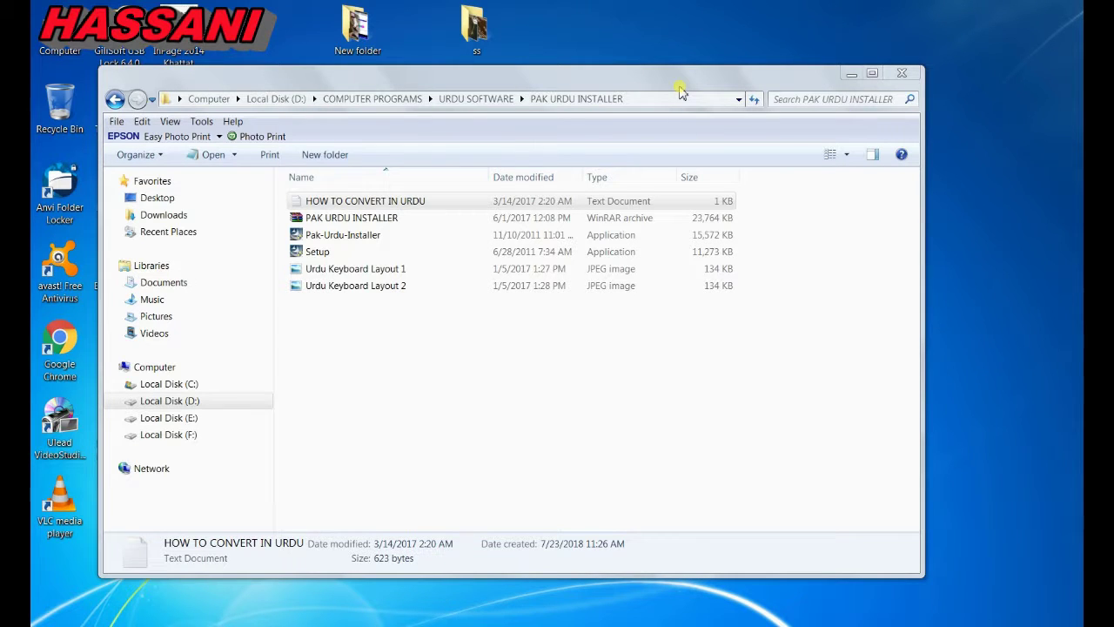
right_click(600, 31)
left_click(856, 77)
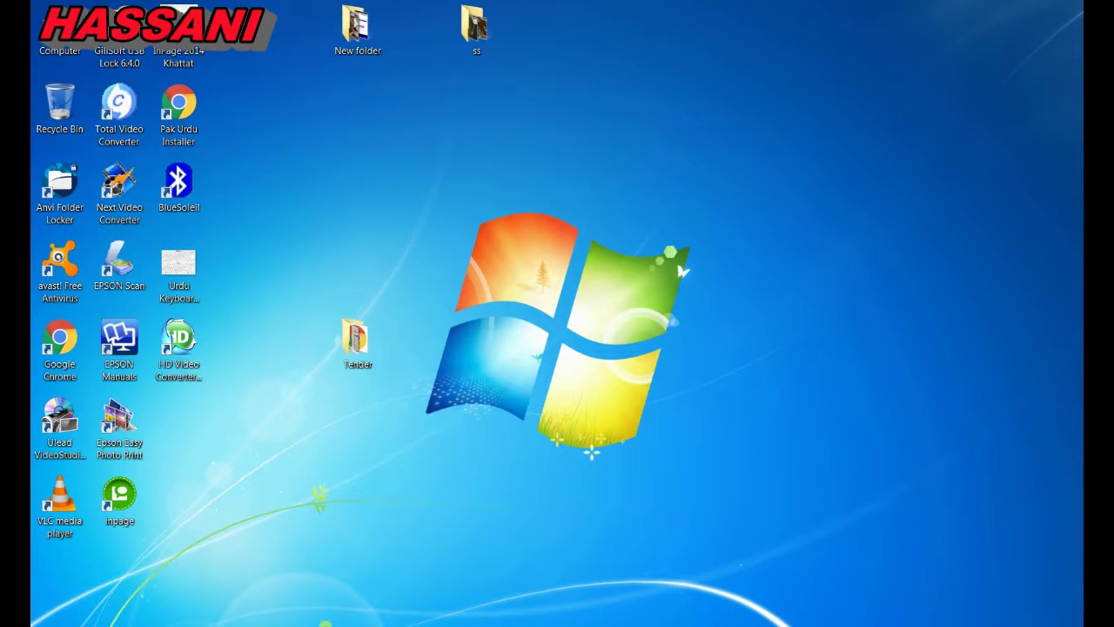
- Restore the PAK URDU INSTALLER folder window, adjust its position, then bring up the blank Word document
left_click(117, 623)
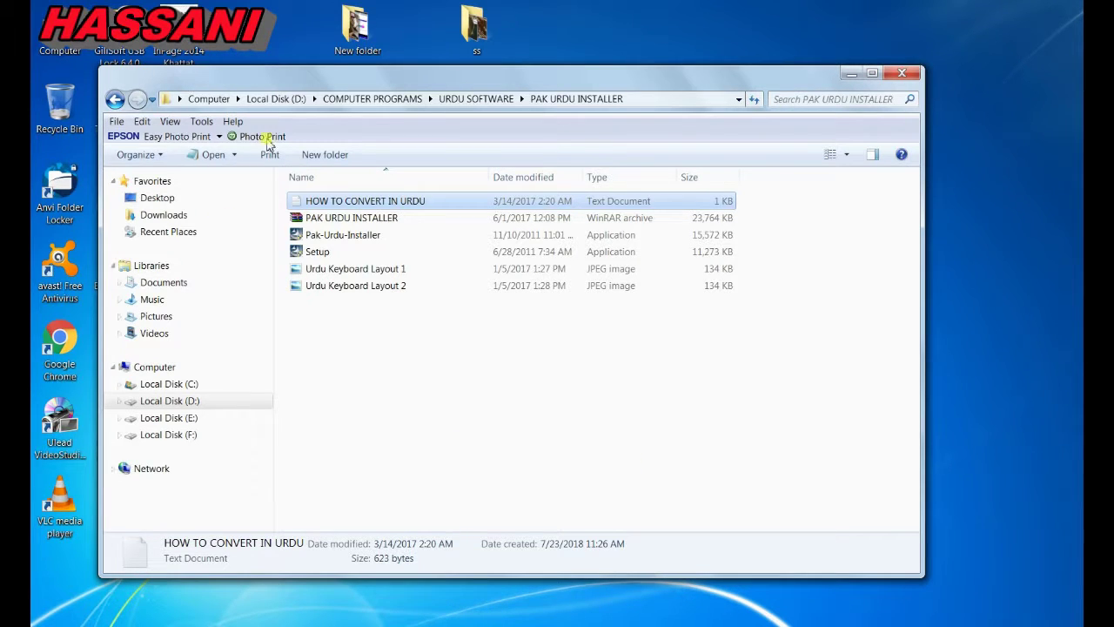
left_click_drag(354, 79, 361, 138)
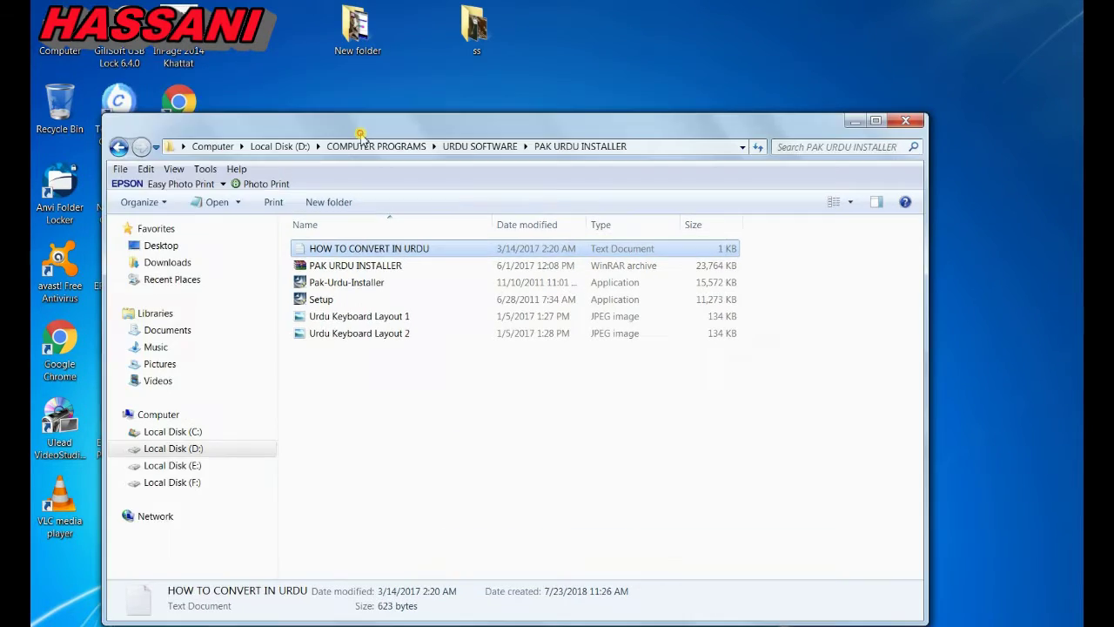
left_click_drag(483, 143, 477, 69)
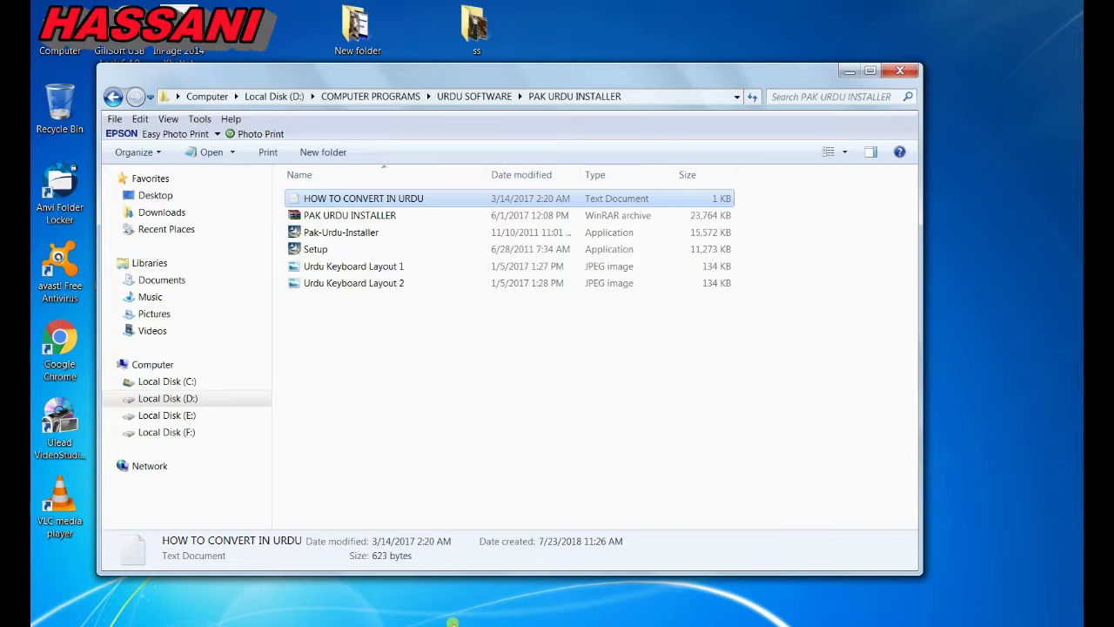
left_click(453, 622)
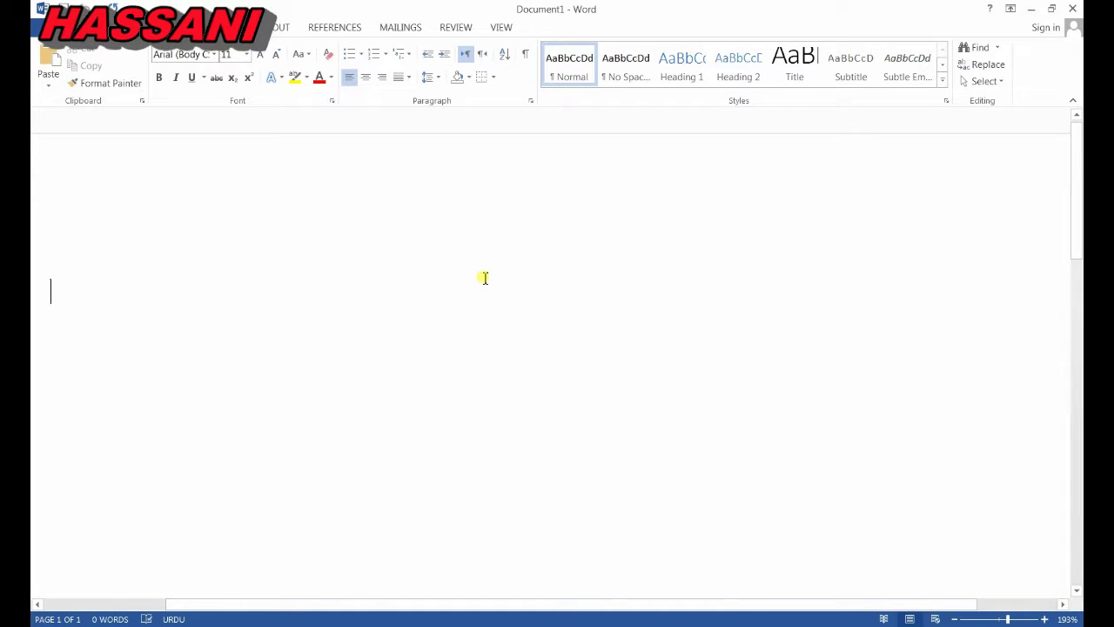
- Switch Word's input language from Urdu to English and minimize Word back to the installer folder
key("alt+shift")
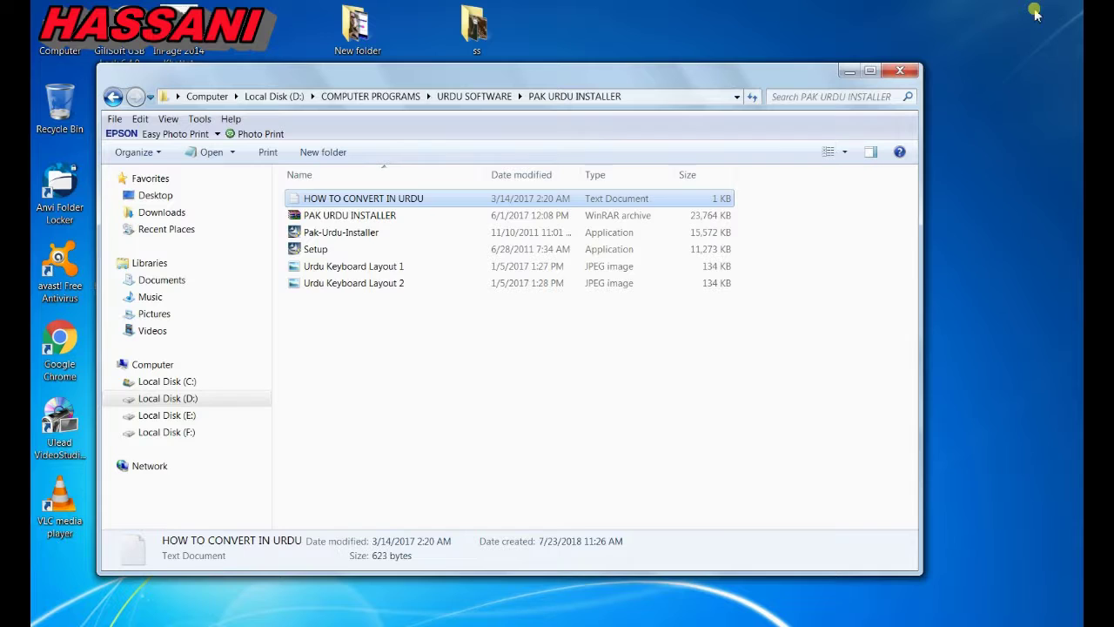
left_click(1031, 8)
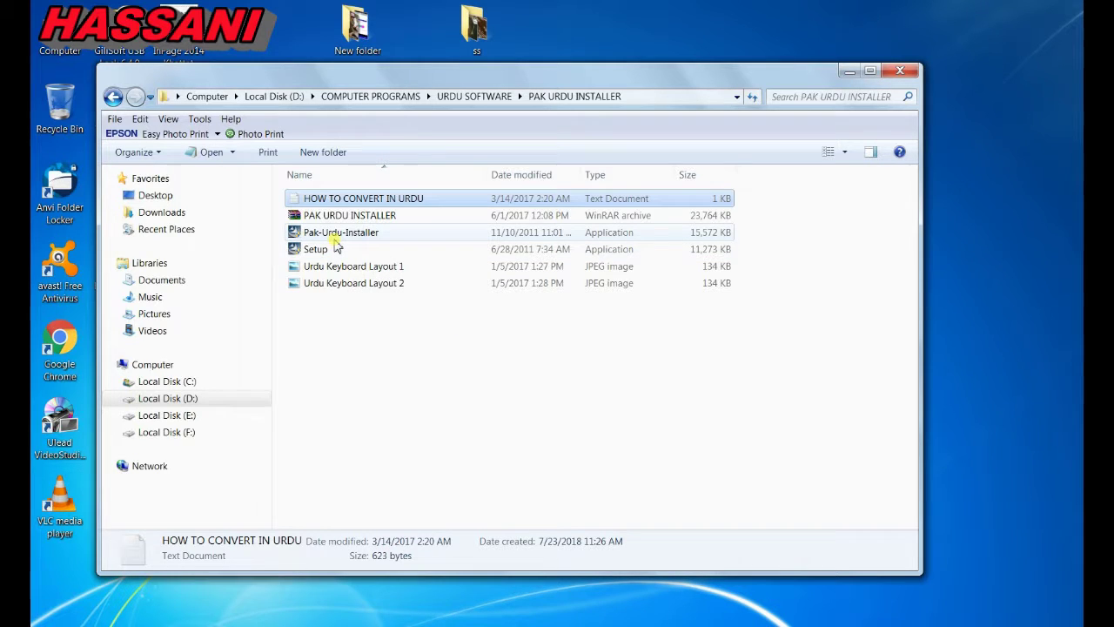
left_click(317, 248)
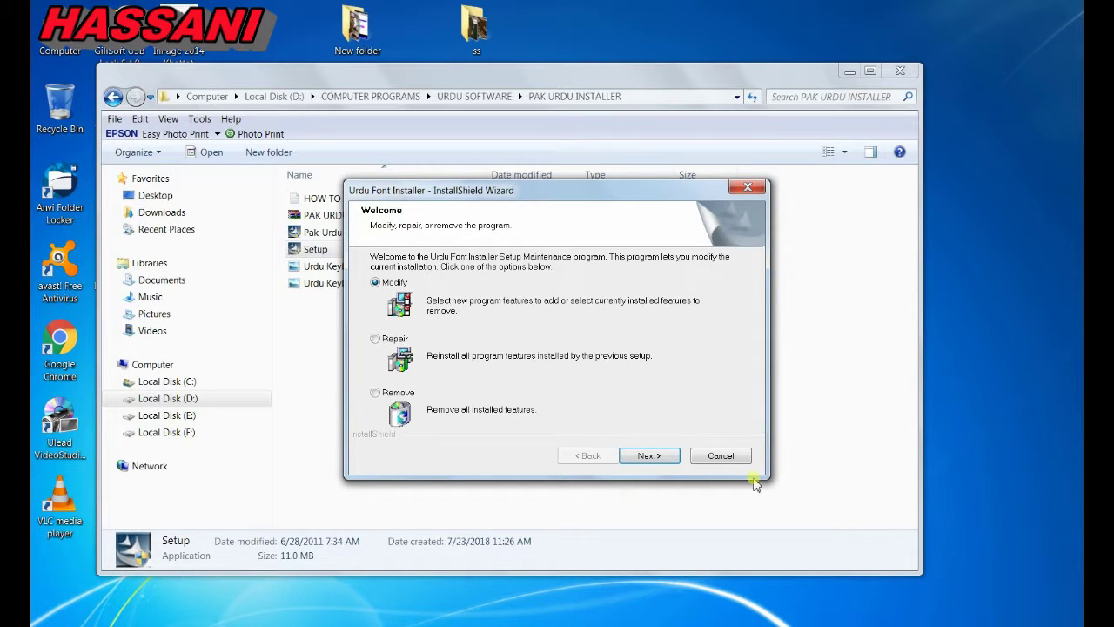
left_click(741, 464)
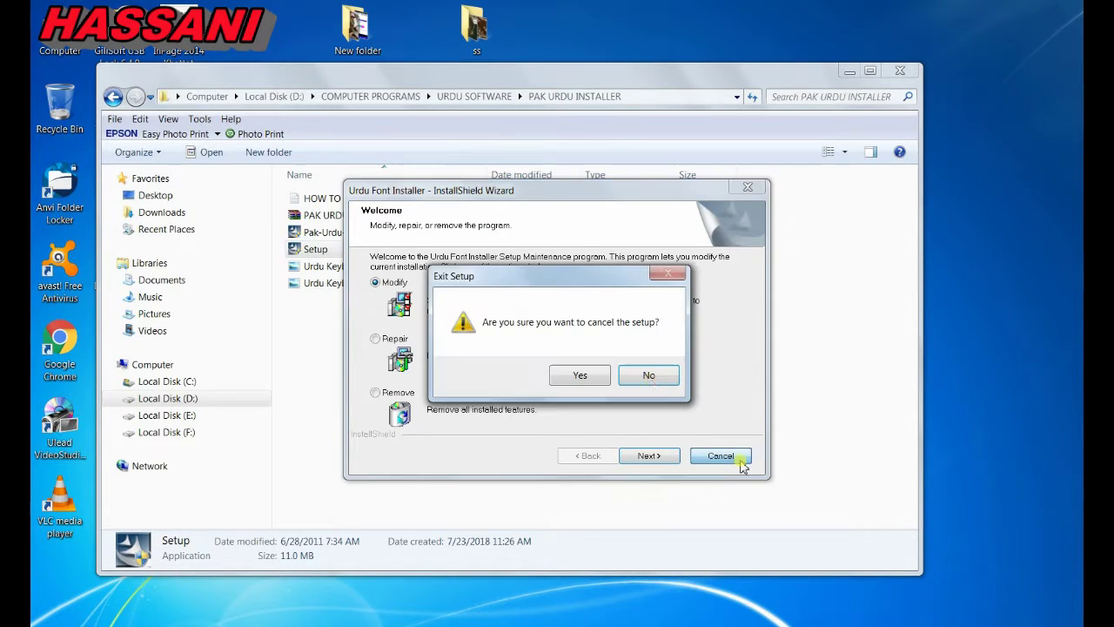
left_click(647, 376)
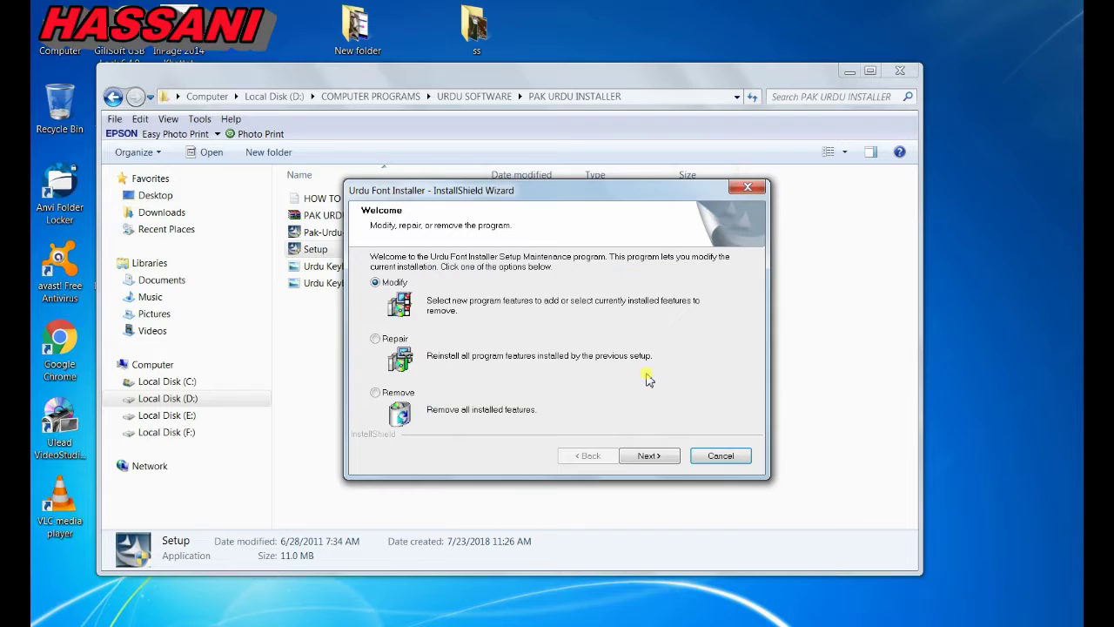
left_click(748, 186)
left_click(579, 375)
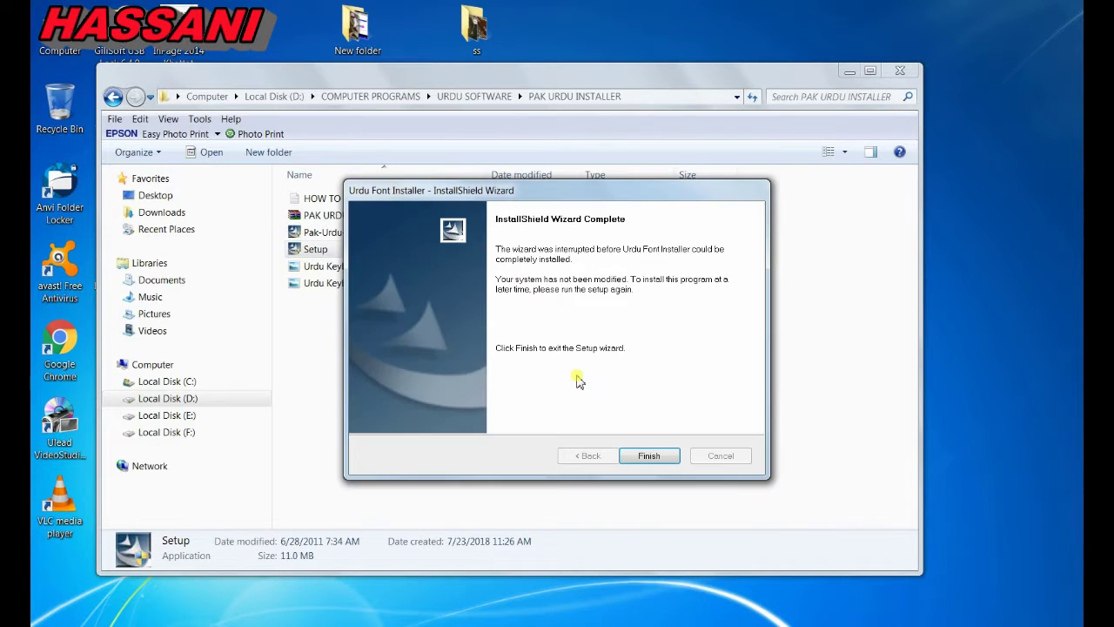
left_click(653, 455)
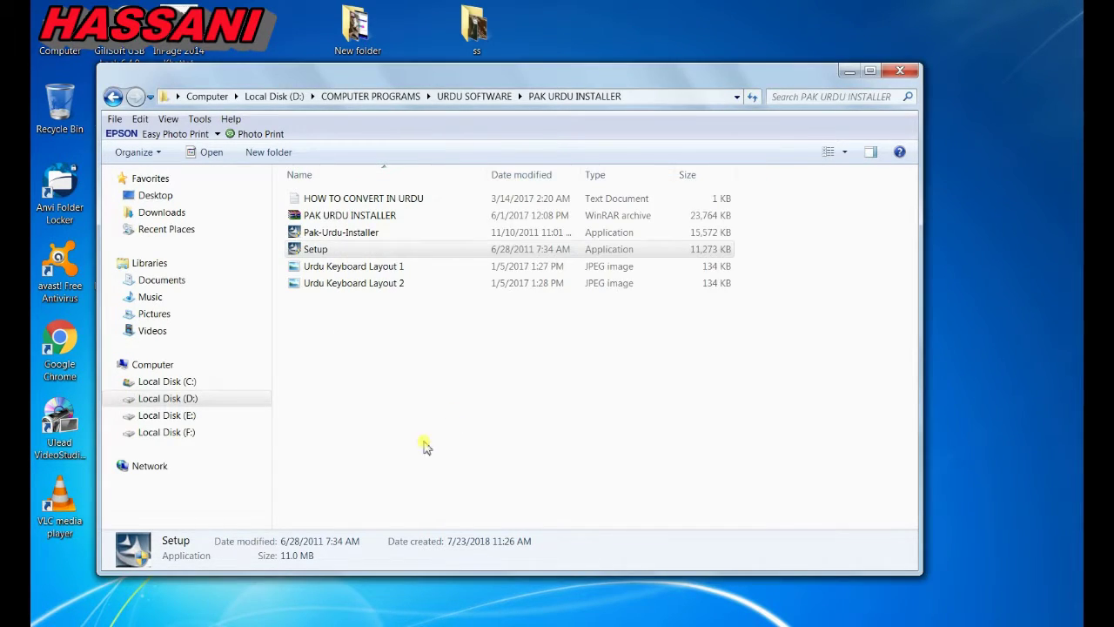
- Back in Word, test typing Urdu and English characters, then erase the test text
left_click(396, 579)
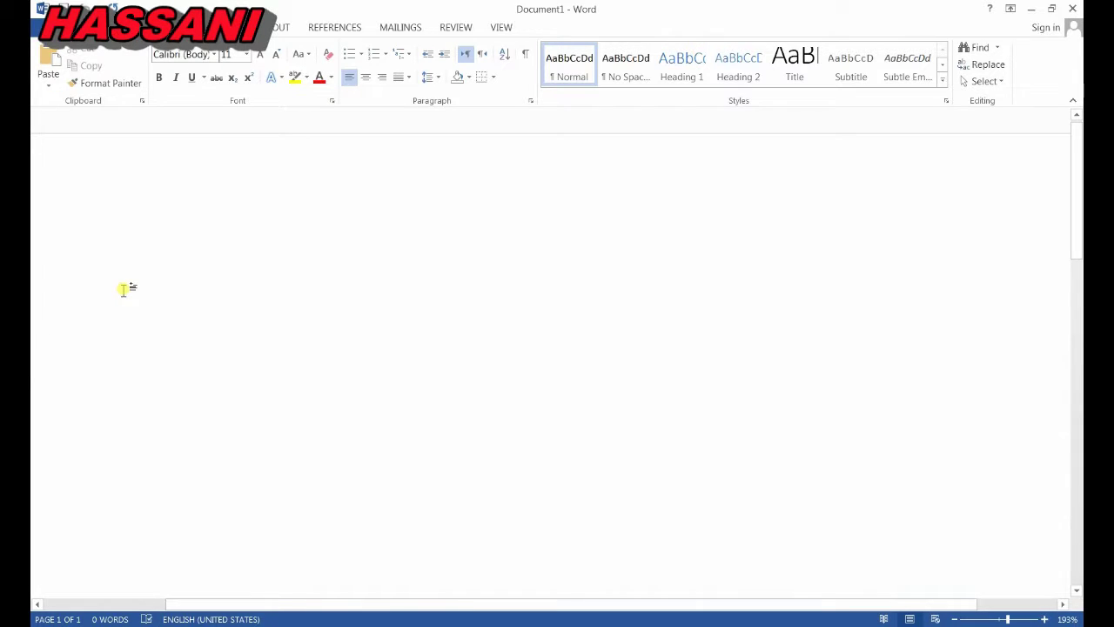
type("جمجن")
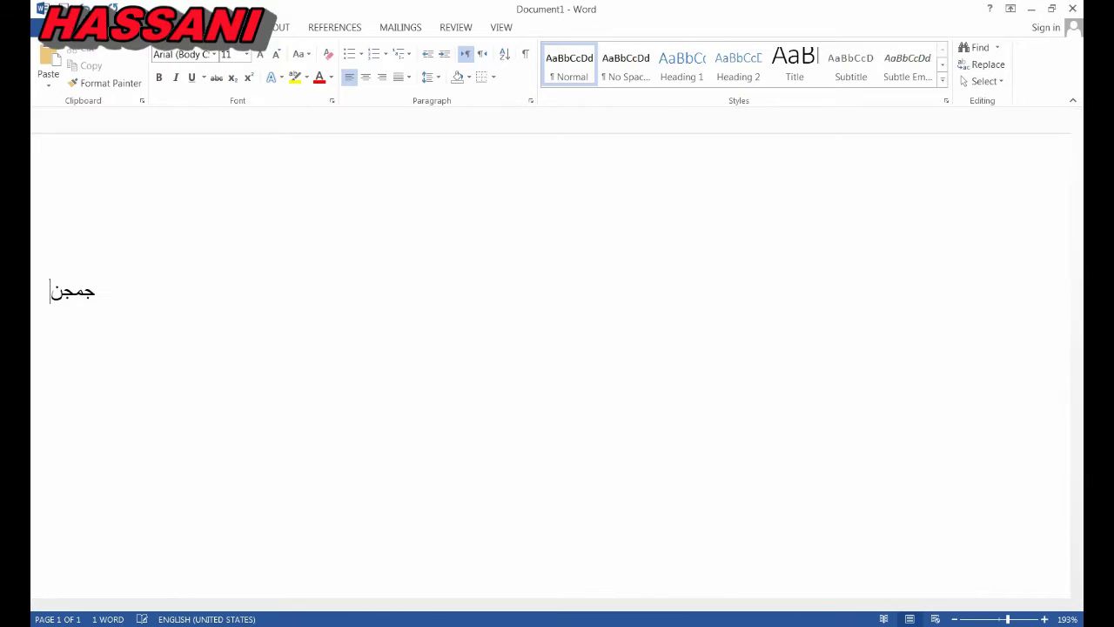
type("کج")
key("BackSpace")
key("BackSpace")
key("BackSpace")
key("BackSpace")
key("BackSpace")
key("BackSpace")
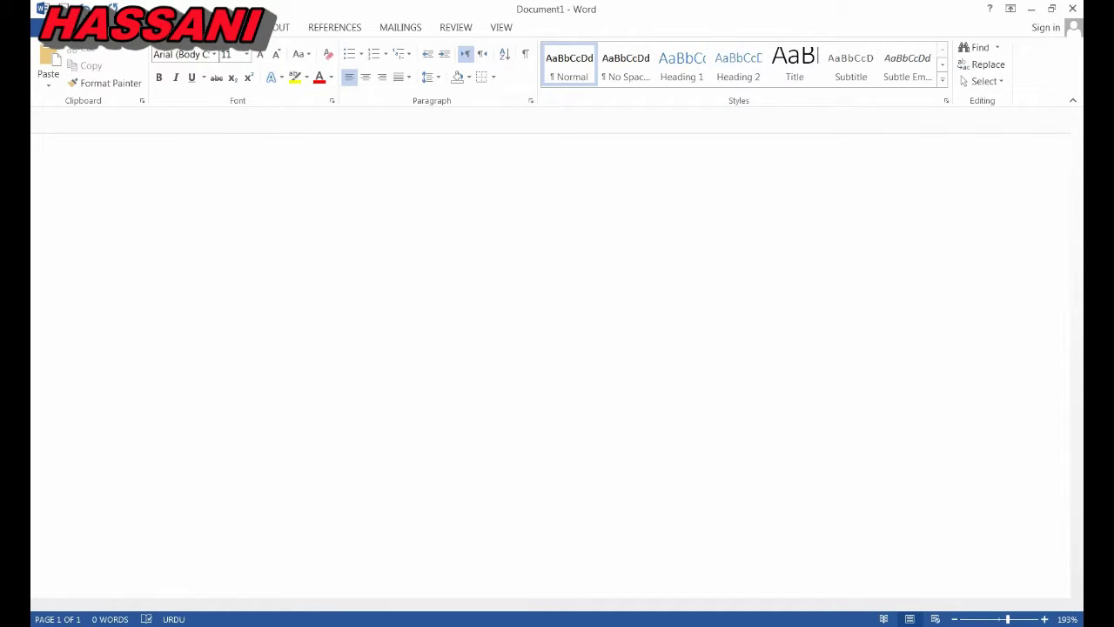
key("alt+shift")
type("UUKK;K;OIOLIOL")
key("BackSpace")
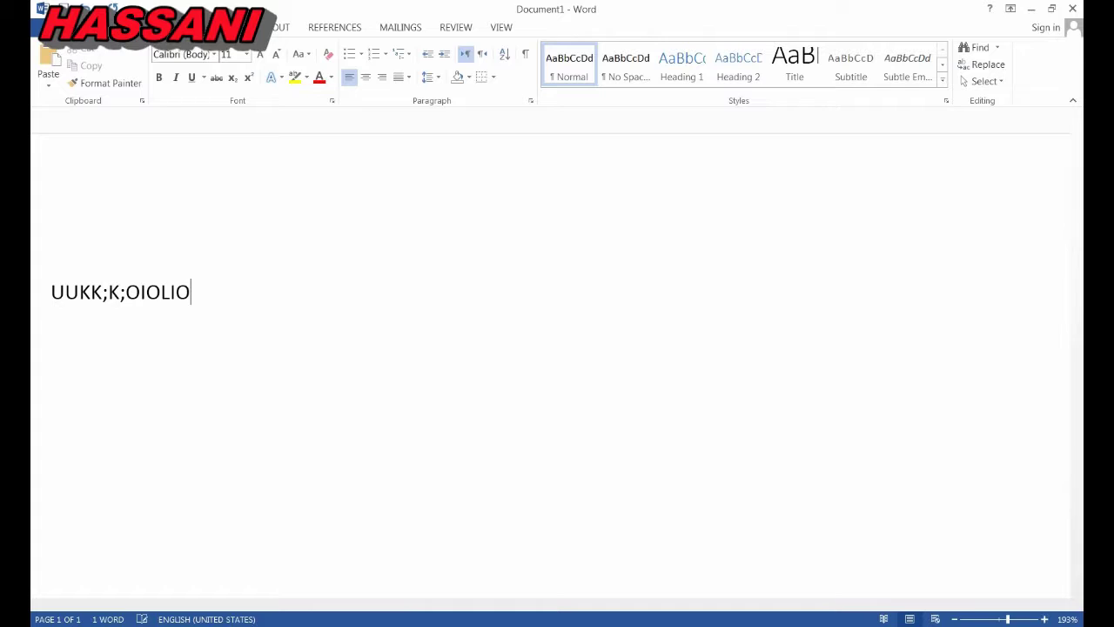
key("BackSpace")
key("BackSpace")
key("BackSpace")
key("BackSpace")
key("BackSpace")
key("BackSpace")
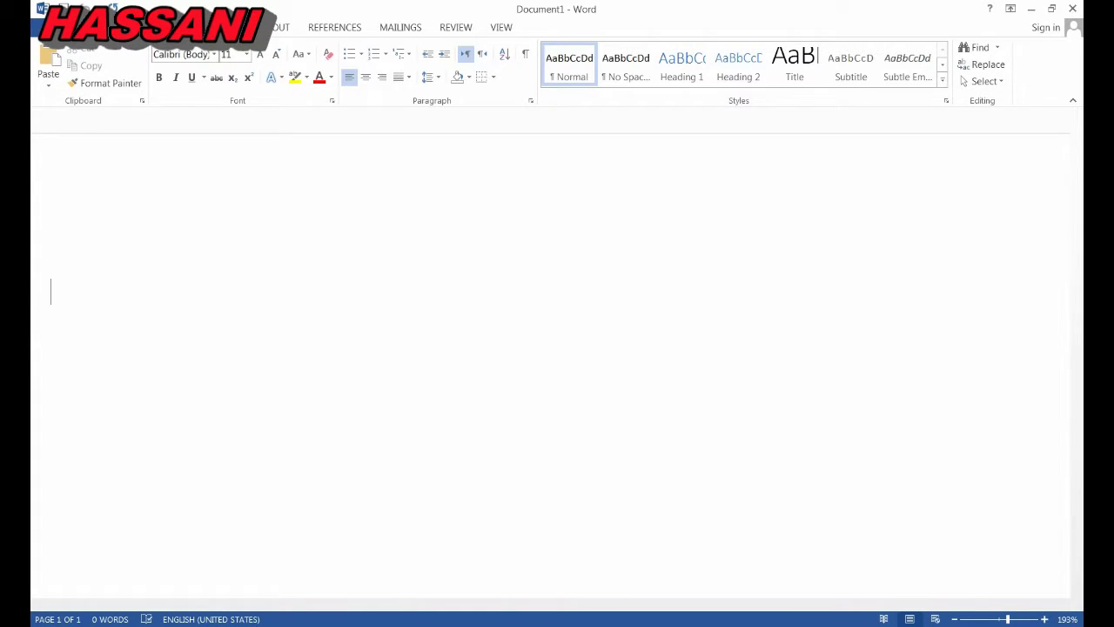
- Switch to Urdu, type a six-word Urdu line, and start a new line beneath it
key("alt+shift")
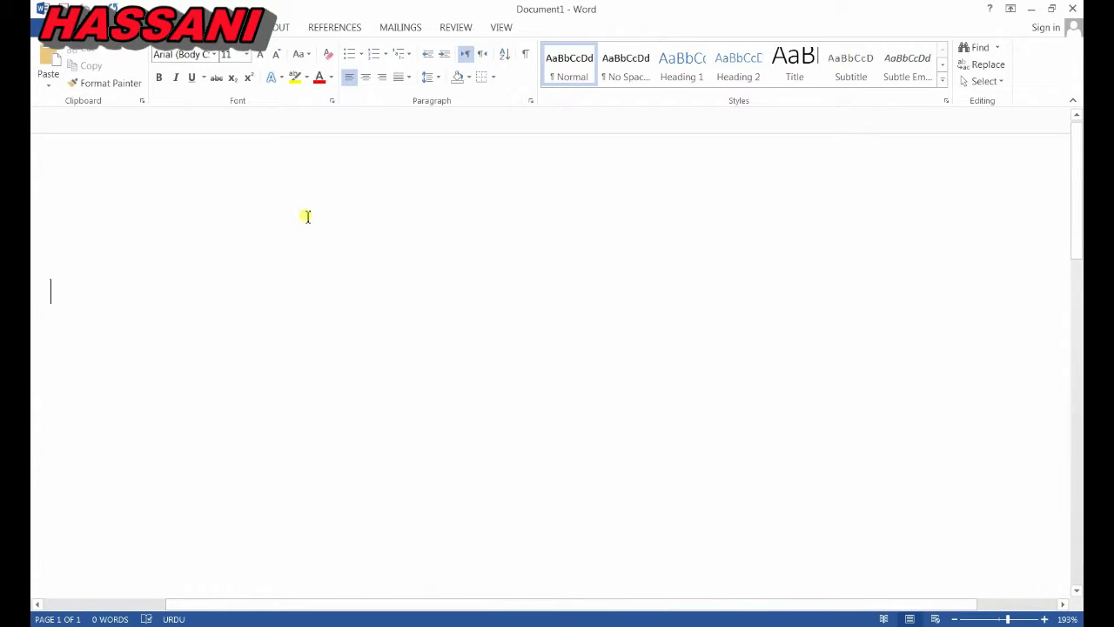
type("کجئگھھفھ")
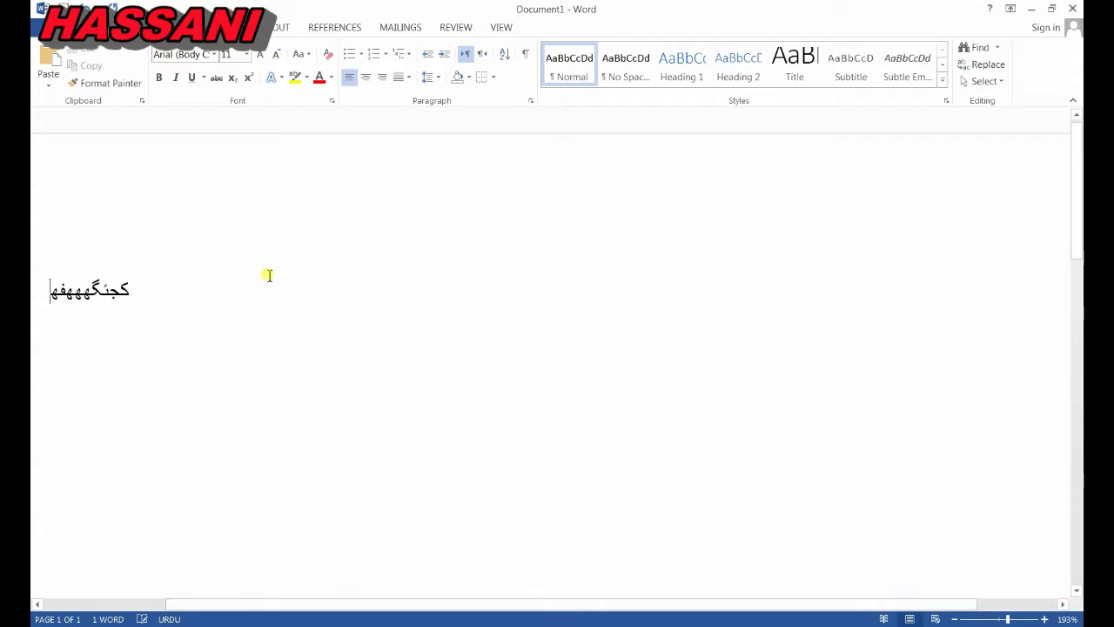
type(" ھگھفگ فگھفگھ دفگعدئےتری  یکہجلجل تےدگھدگچ")
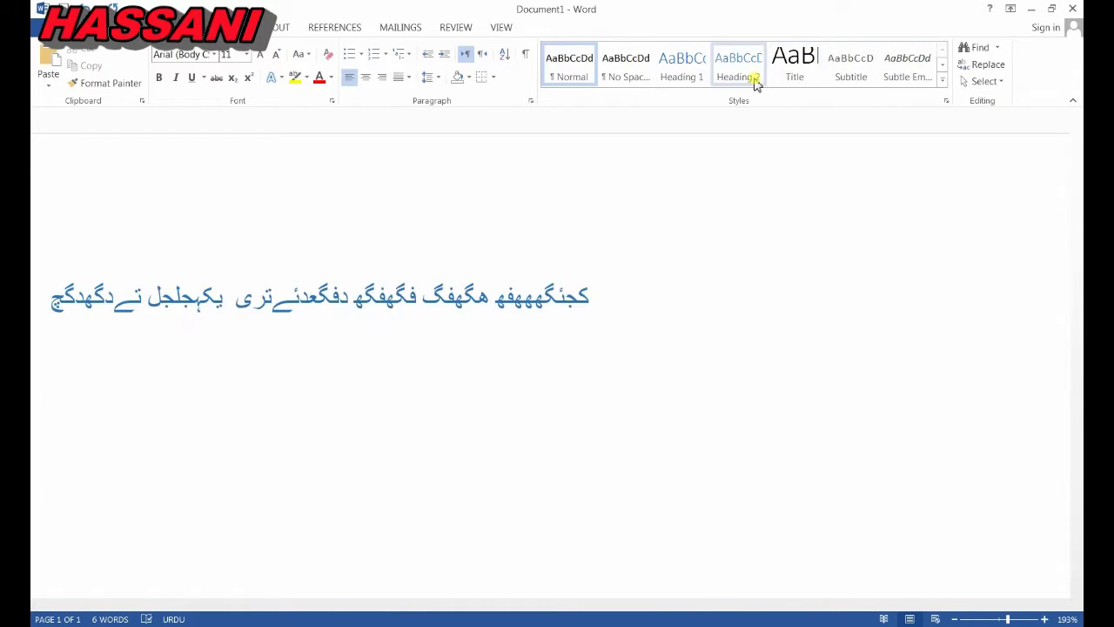
left_click(597, 319)
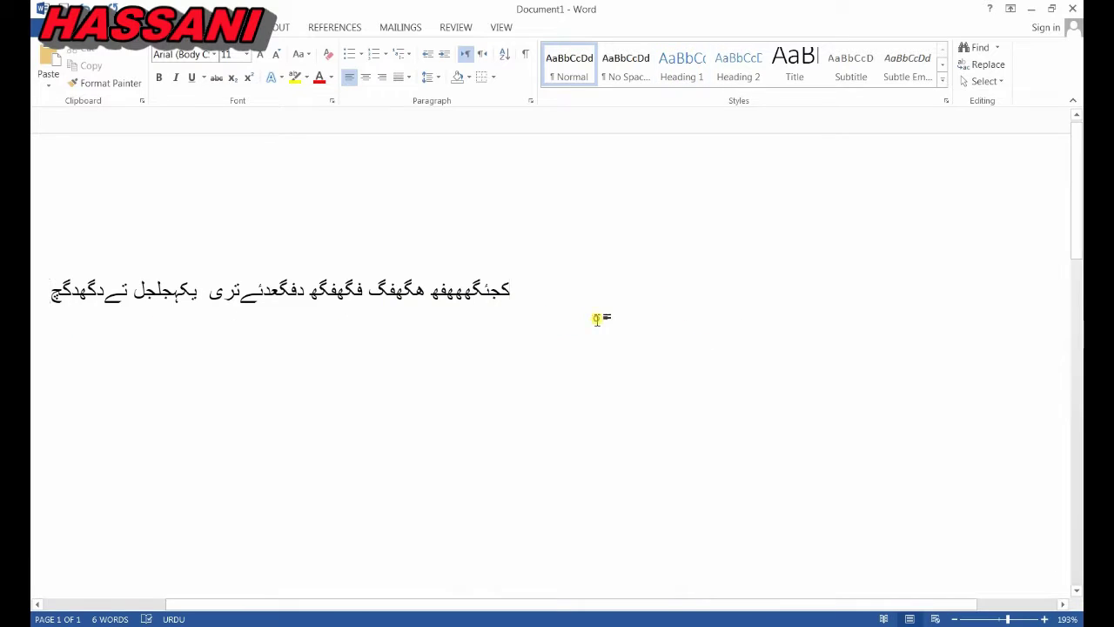
key("Return")
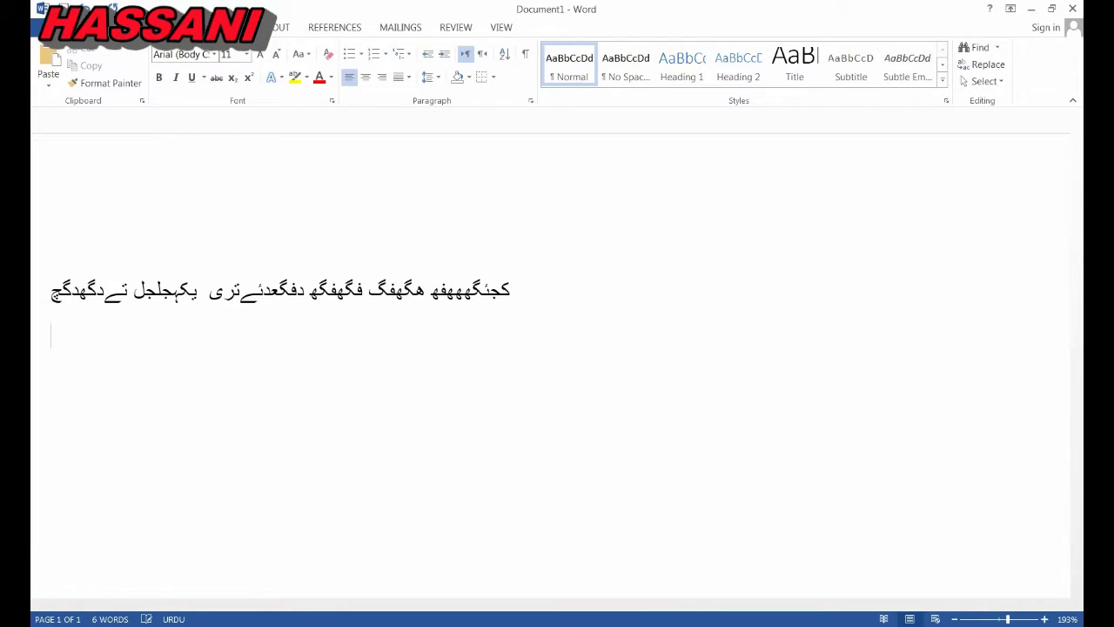
- Switch to English, type a line of uppercase letters (IKJHGGHF…), and open the input language list
key("alt+shift")
type("IKJHGGHFGFFFGVFDFDFDDFFFDCDFGD")
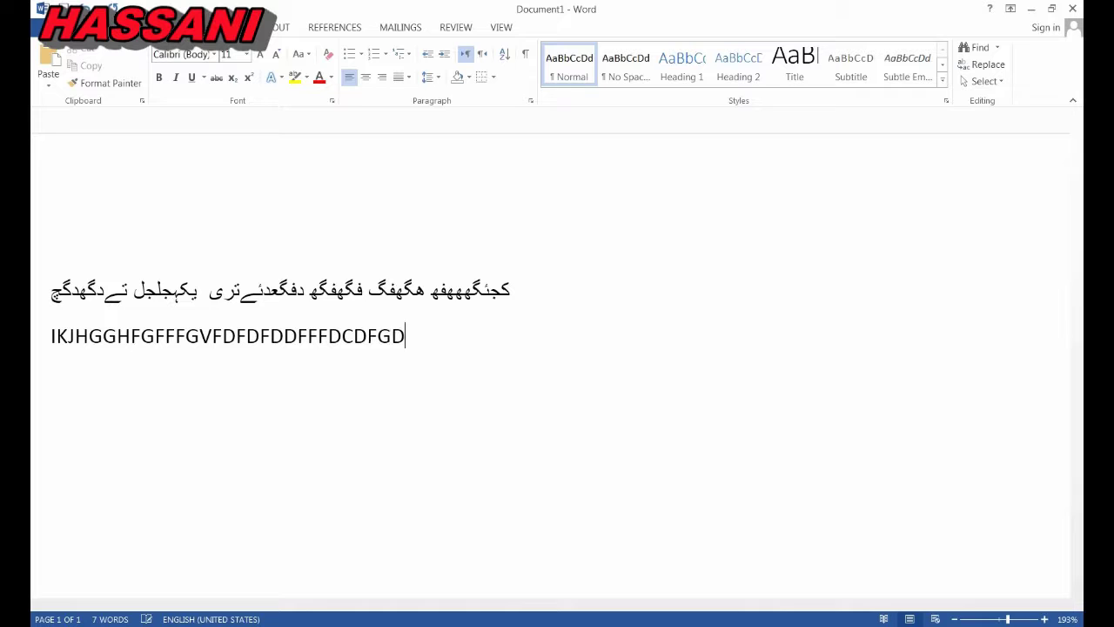
type("GFDGBCFUGFCCFGF")
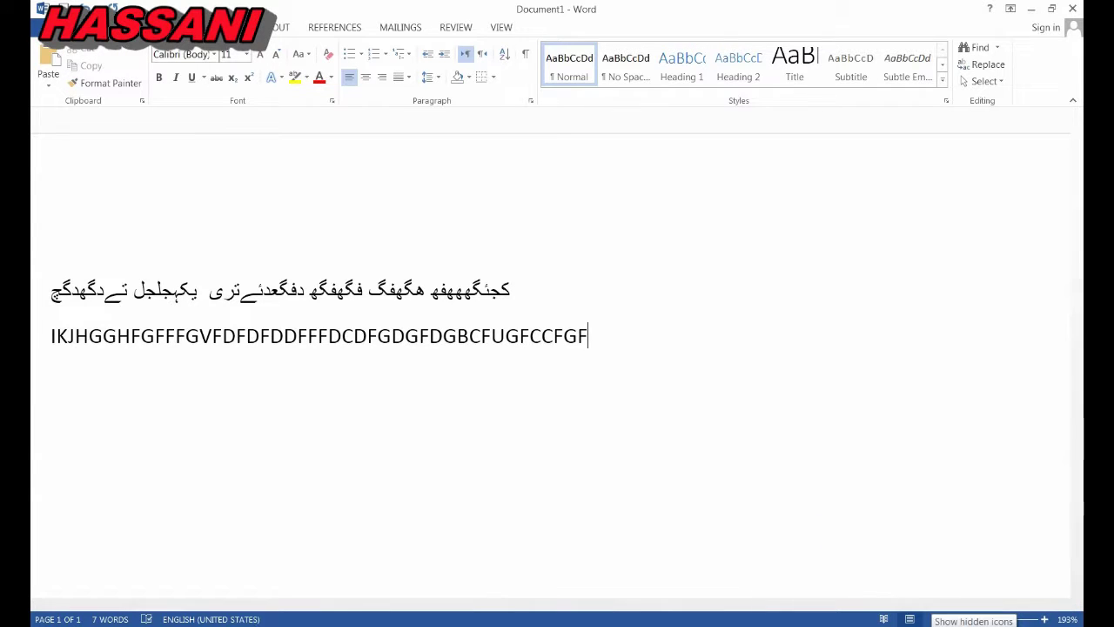
left_click(953, 625)
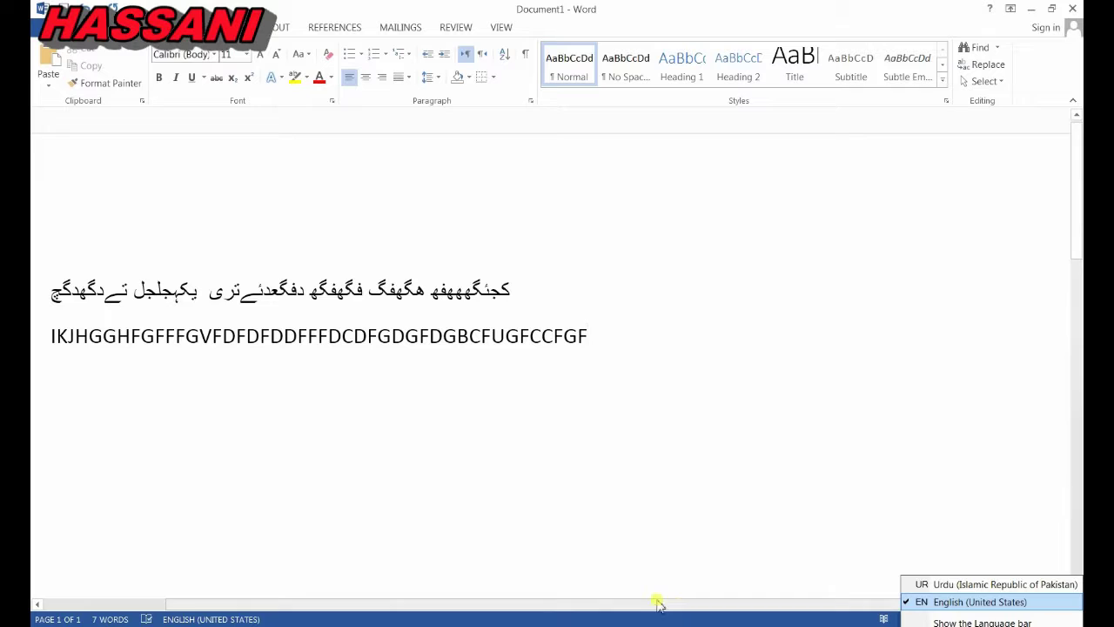
- Close the language list, minimize Word, and clear the Setup file selection in the installer folder
left_click(1038, 14)
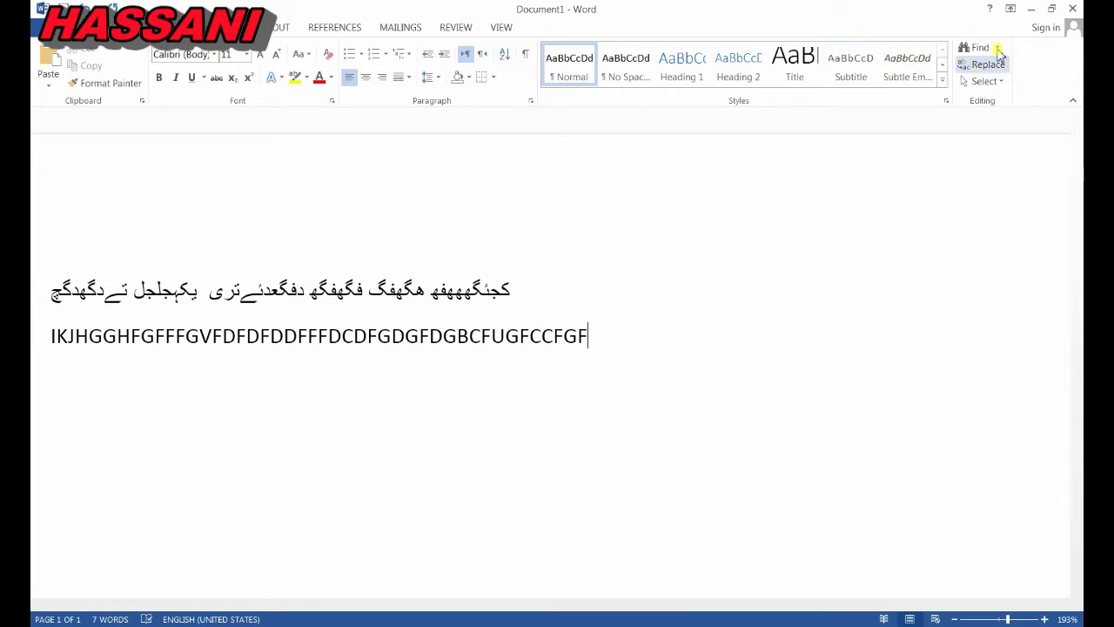
left_click(1031, 10)
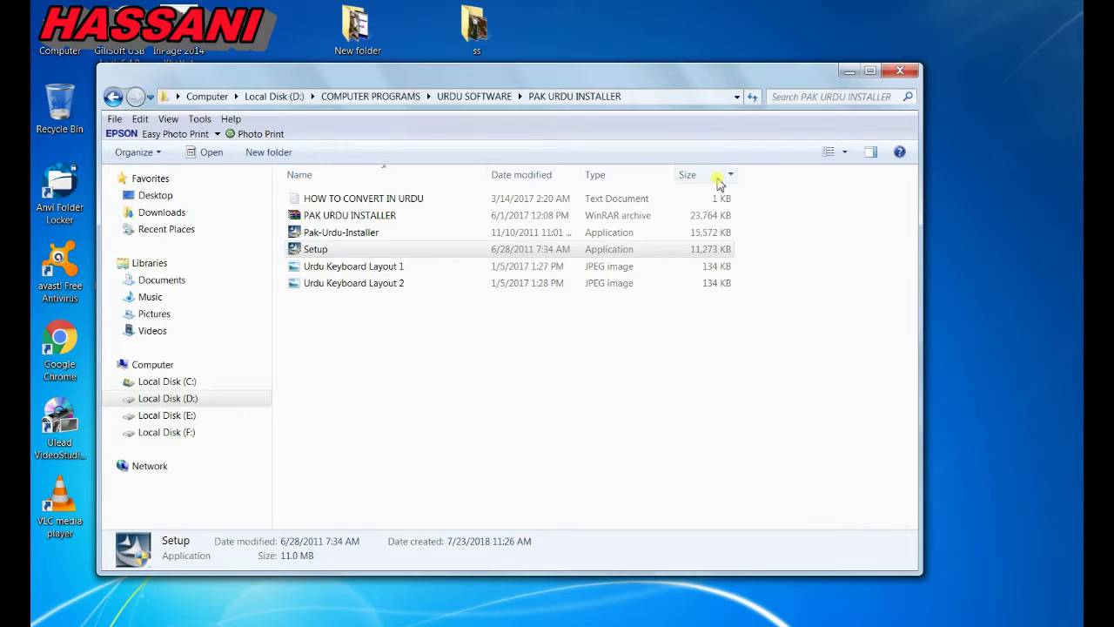
left_click(470, 388)
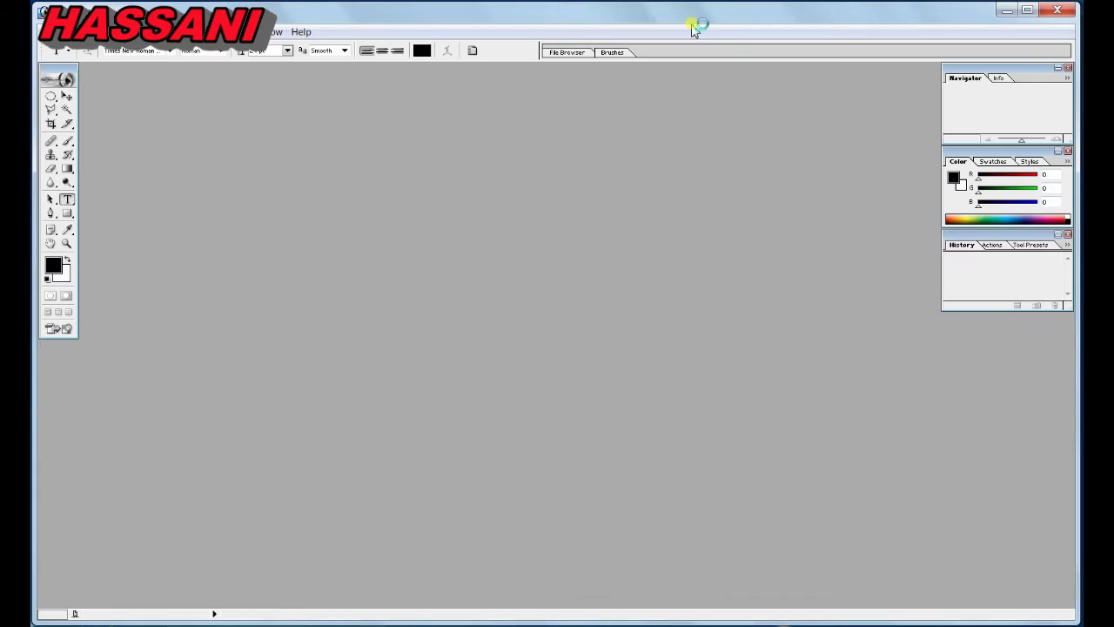
- Create a new blank image in Photoshop and centre its window in the workspace
left_click(52, 31)
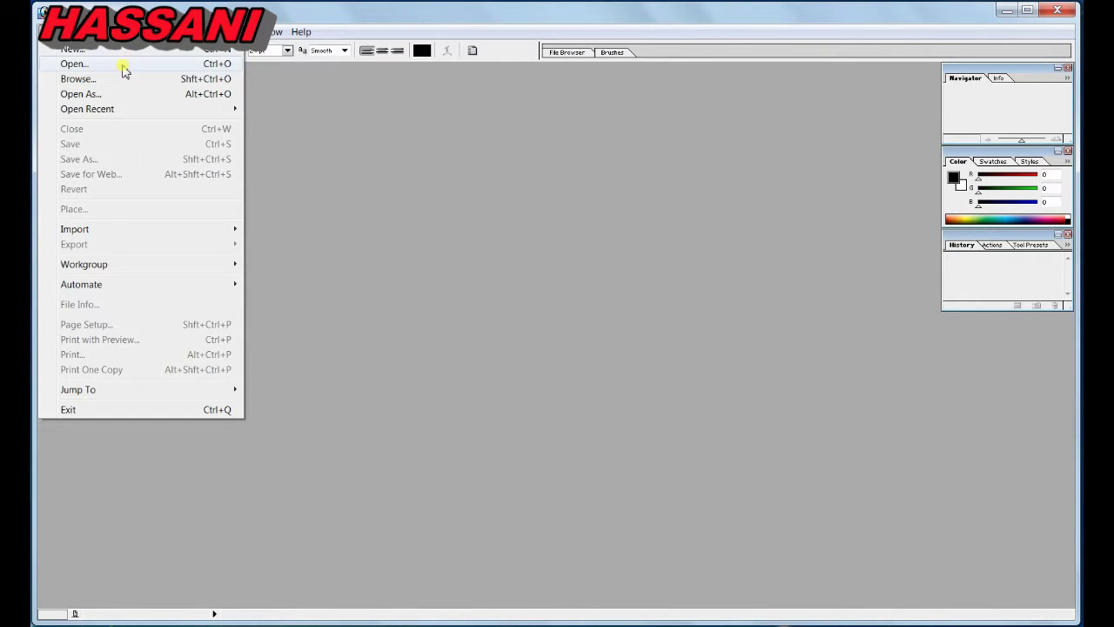
left_click(126, 50)
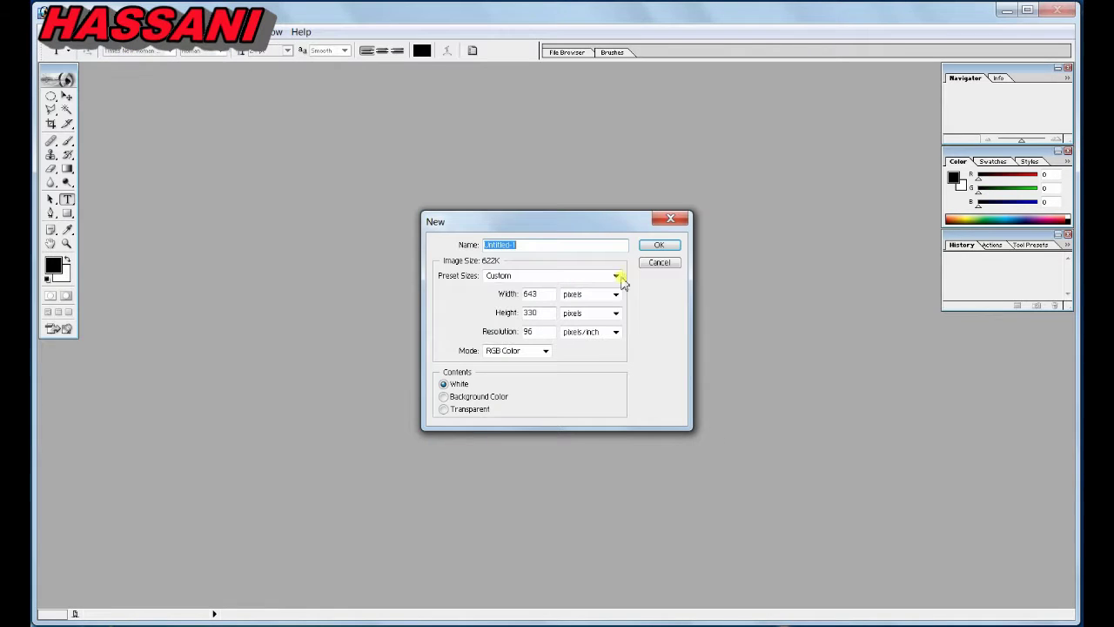
left_click(669, 244)
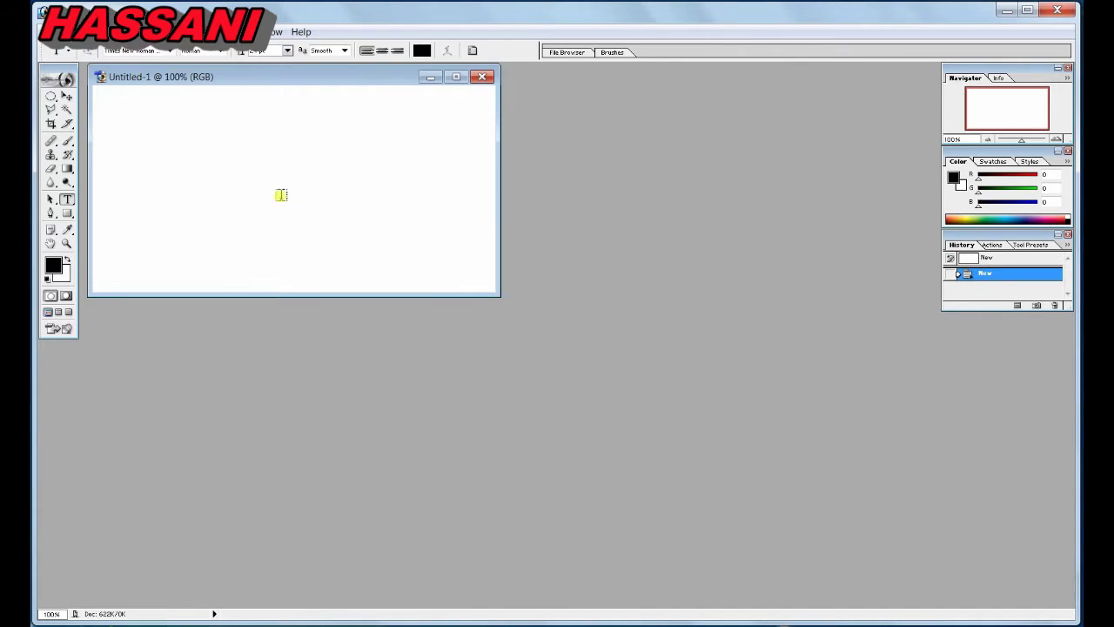
left_click_drag(370, 77, 539, 162)
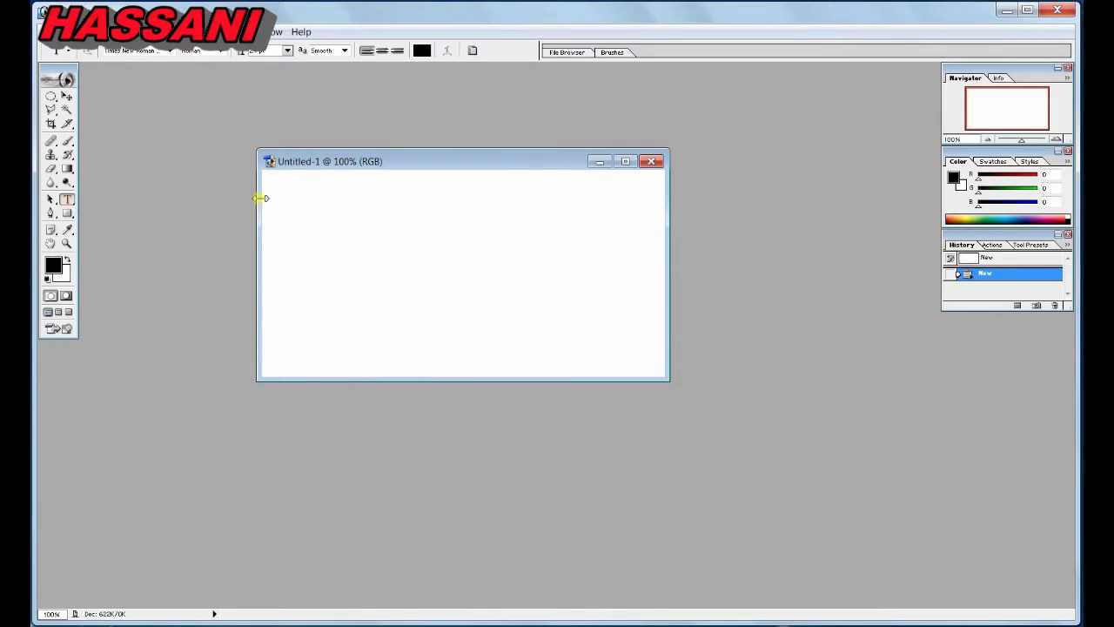
- Type HGKJHKCDJFG on the canvas, followed by a line of Urdu characters
left_click(353, 223)
type("HGKJHKCDJFG")
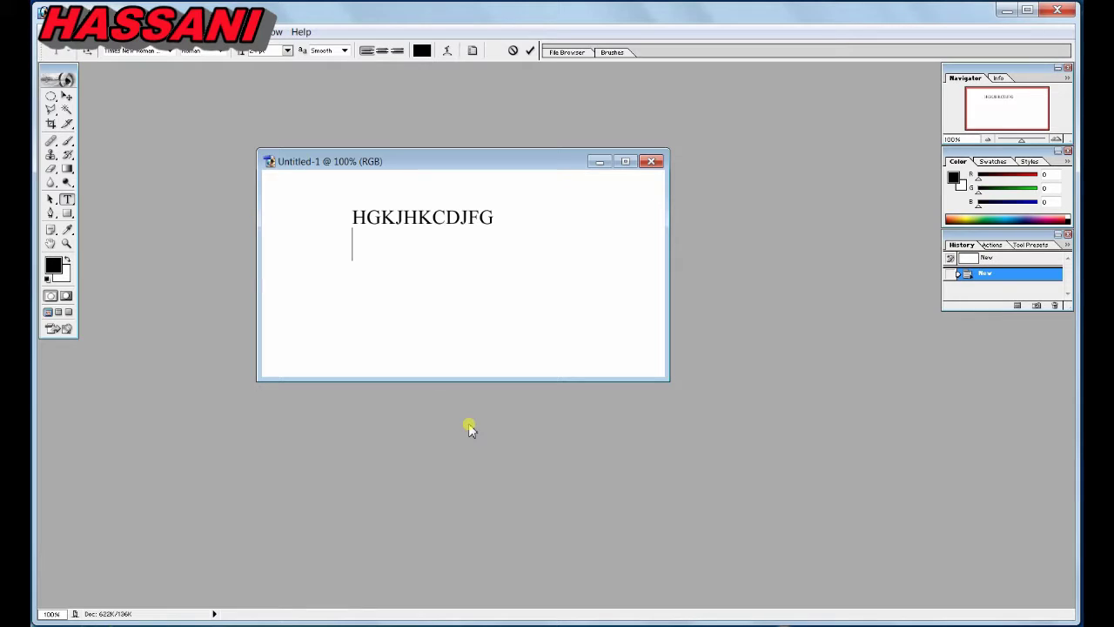
type("جم،ّجففسفدف")
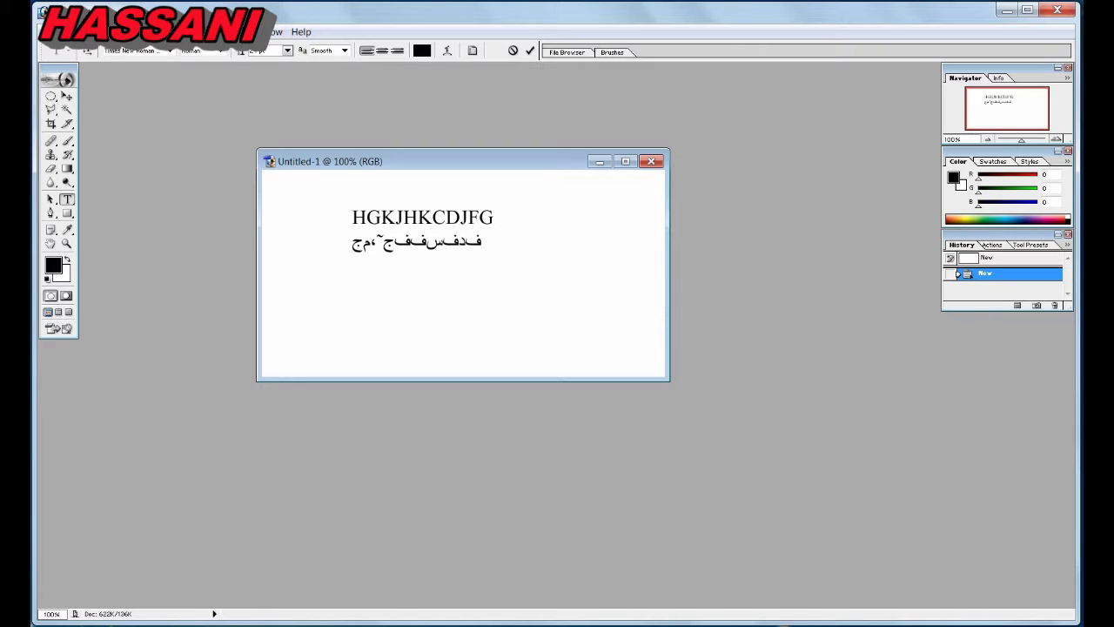
type(" سدارعسترر ژ")
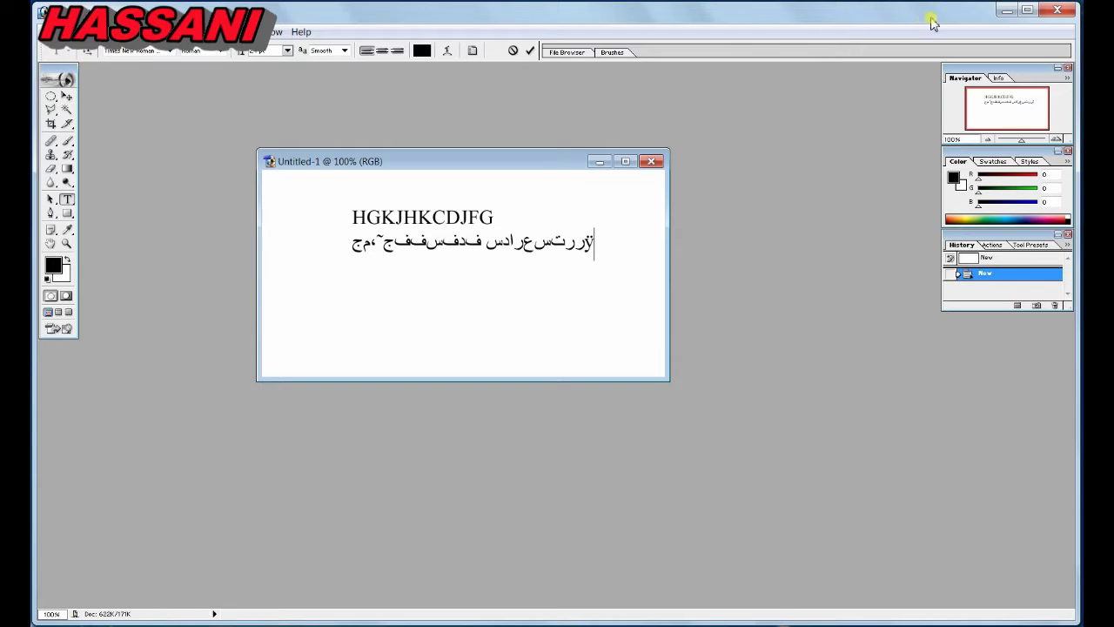
- Minimize and restore Photoshop, then select the whole Urdu text line on the canvas
left_click(1005, 10)
left_click_drag(600, 251, 355, 253)
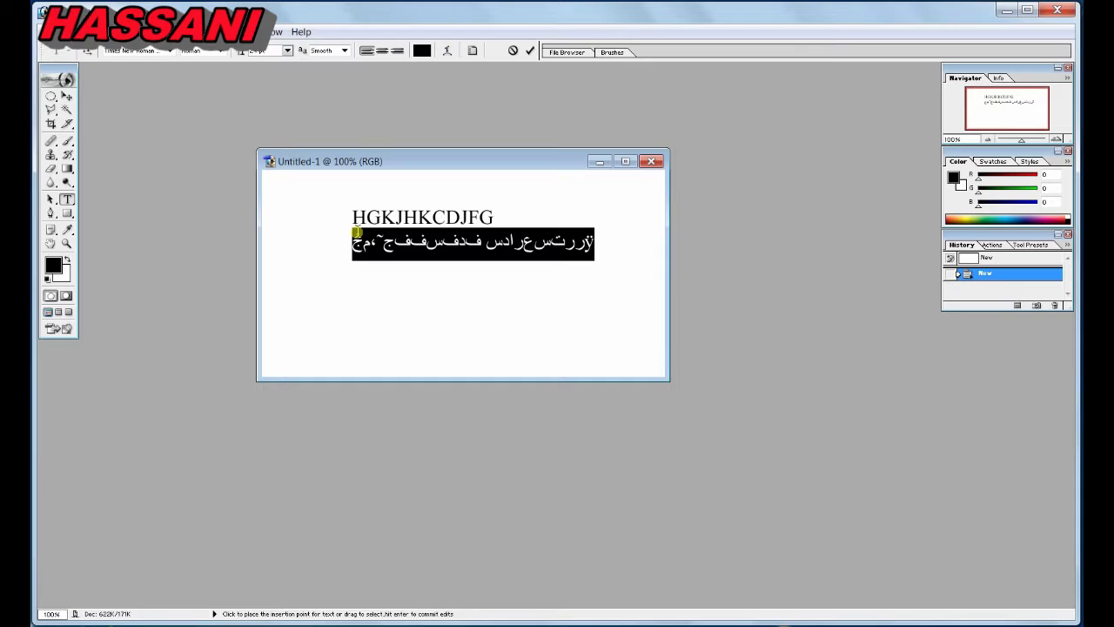
- Select the HGKJHKCDJFG line, then both text lines, raise the image window, and return to Word
left_click_drag(348, 216, 504, 224)
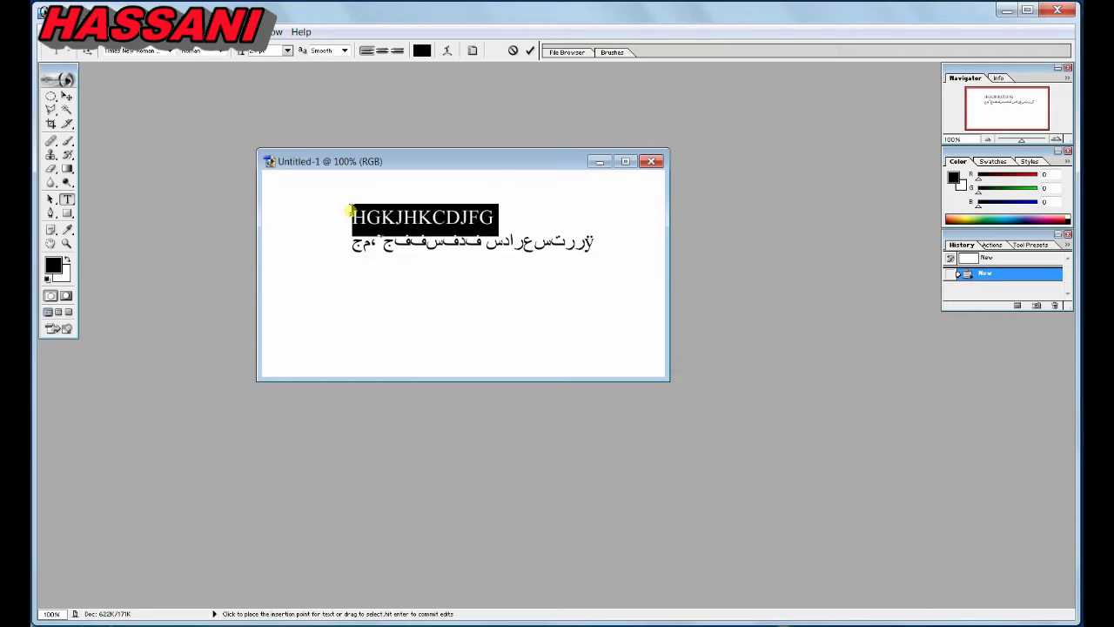
left_click(349, 212)
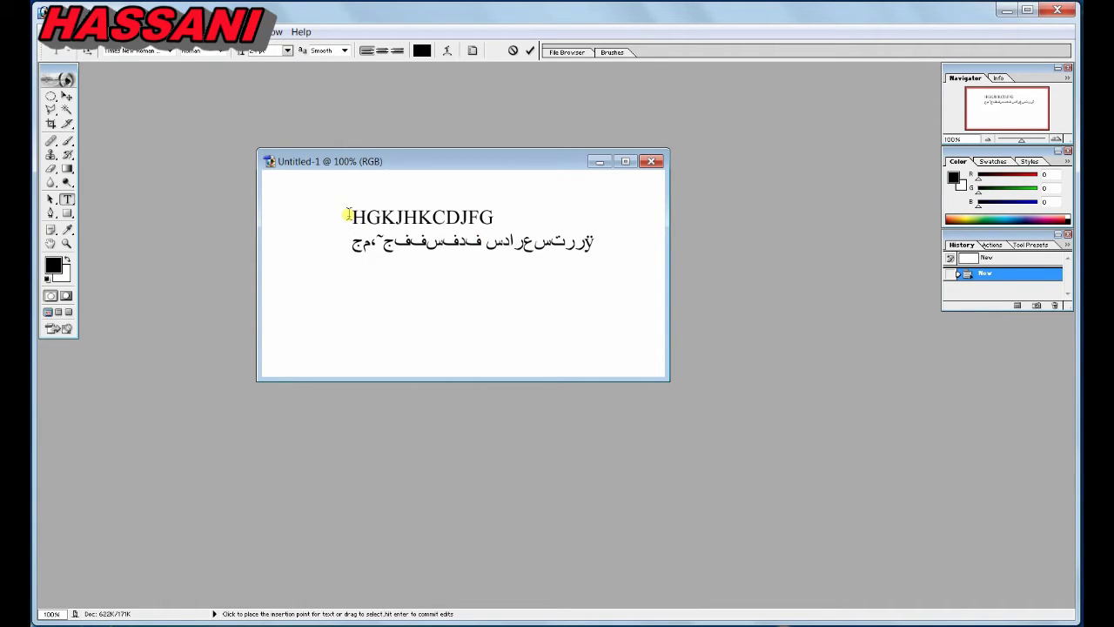
left_click_drag(349, 216, 604, 279)
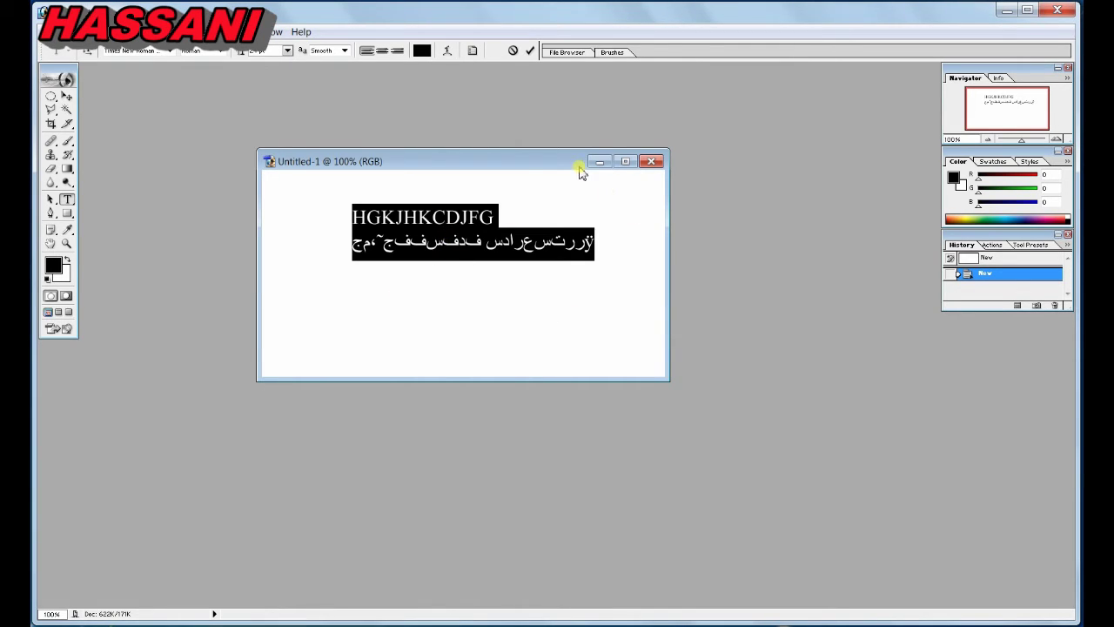
mouse_move(519, 169)
left_mouse_down()
mouse_move(479, 256)
mouse_move(523, 139)
left_mouse_up()
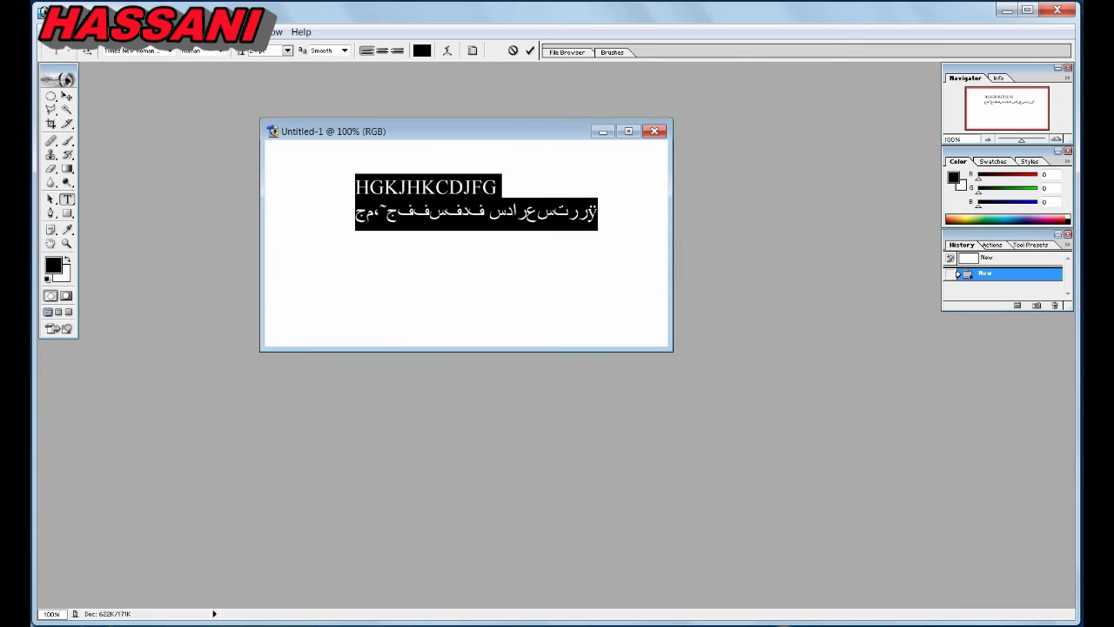
left_click(403, 548)
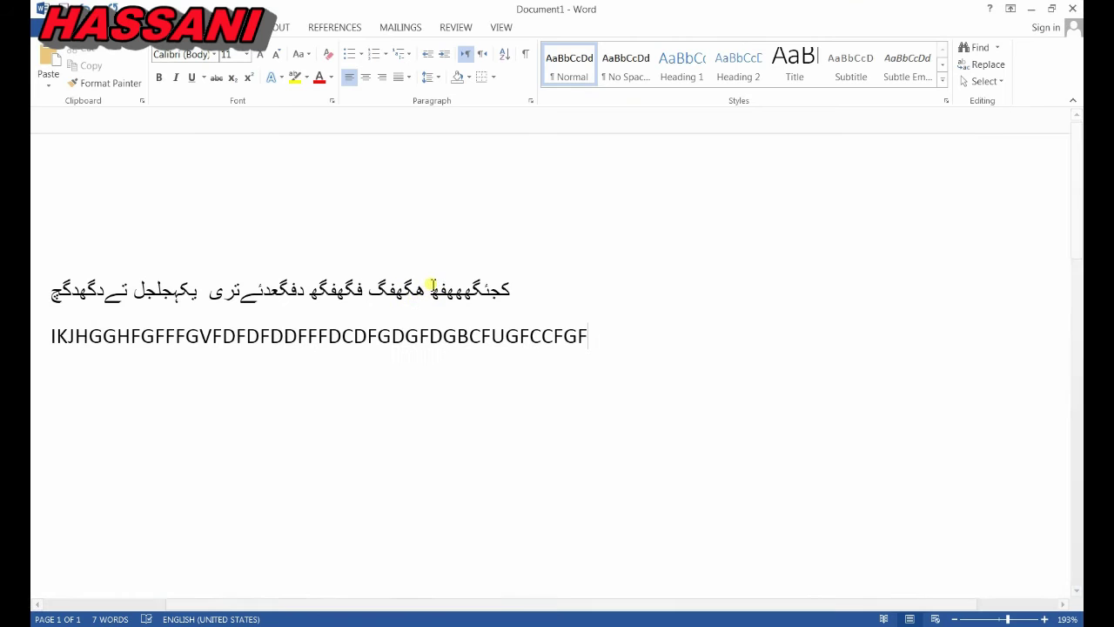
- Drag-select the Urdu line and the uppercase English line together in Document1
mouse_move(310, 306)
left_mouse_down()
mouse_move(129, 253)
mouse_move(330, 293)
mouse_move(535, 283)
mouse_move(475, 267)
mouse_move(519, 281)
mouse_move(475, 255)
left_mouse_up()
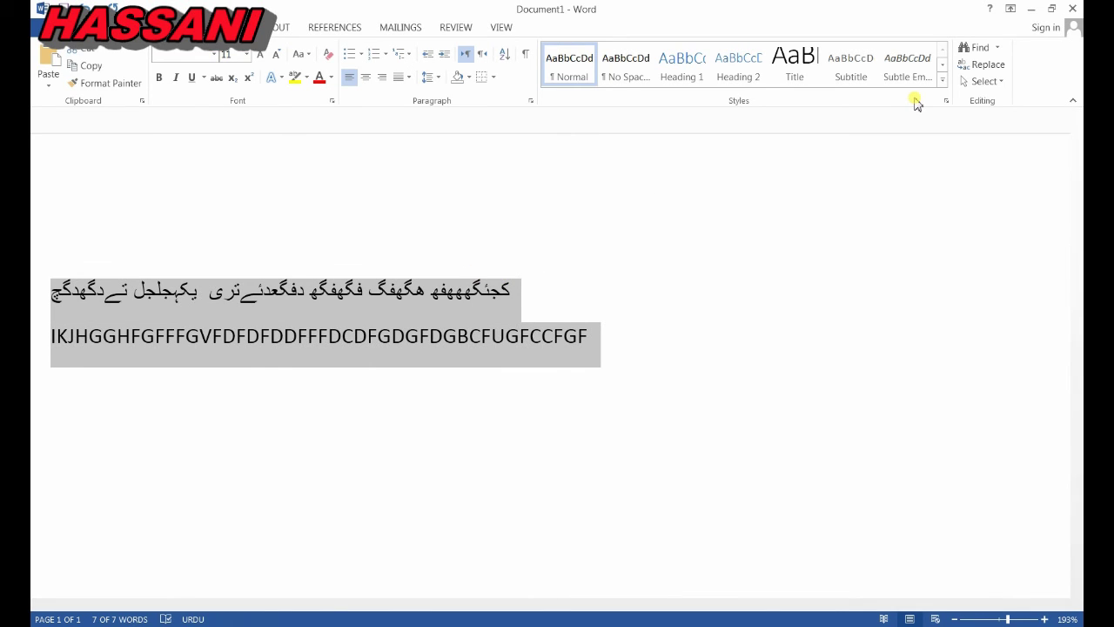